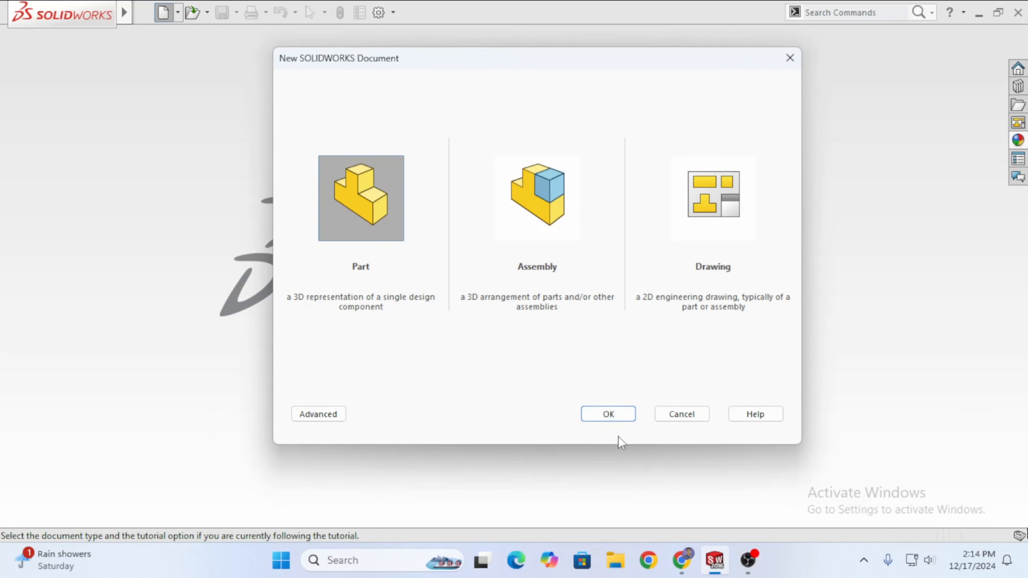
- Create a new part and start a sketch on the Top Plane
click(609, 414)
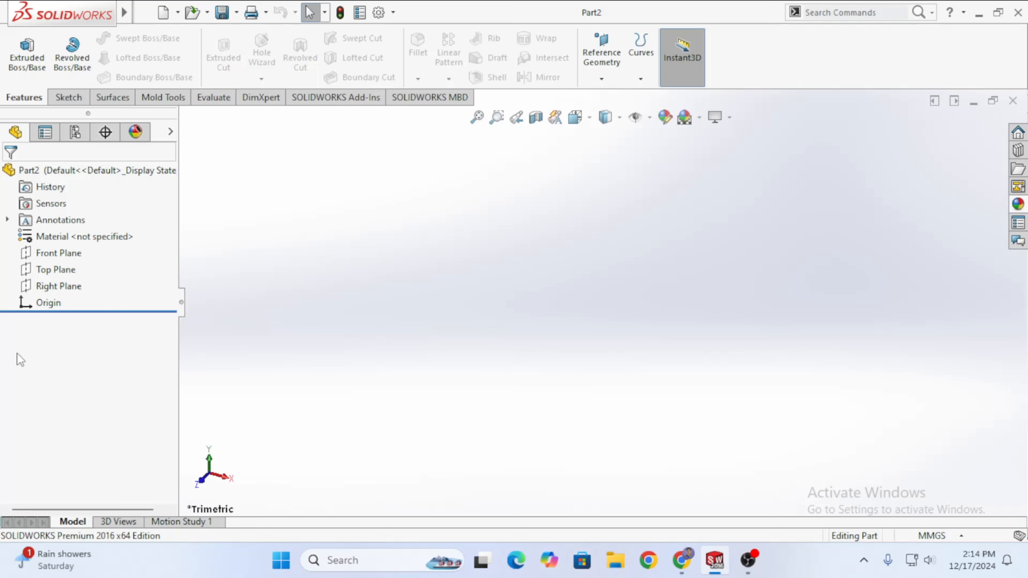
click(69, 98)
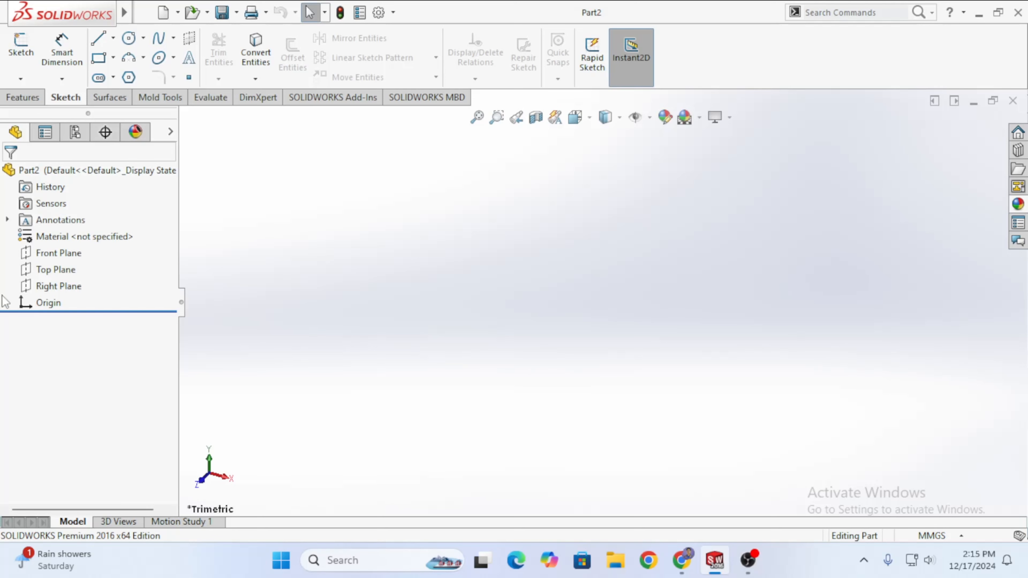
click(53, 269)
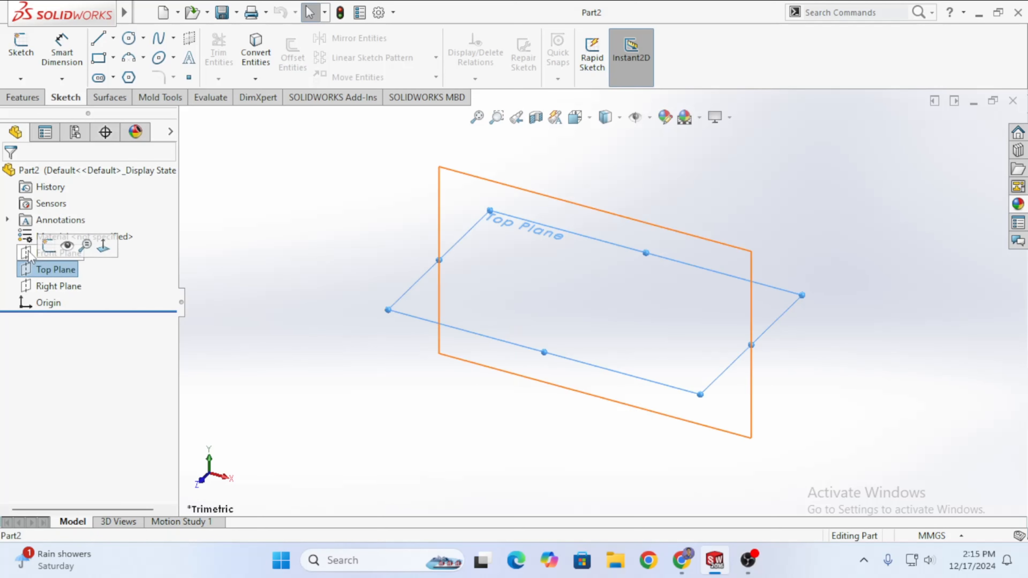
click(48, 246)
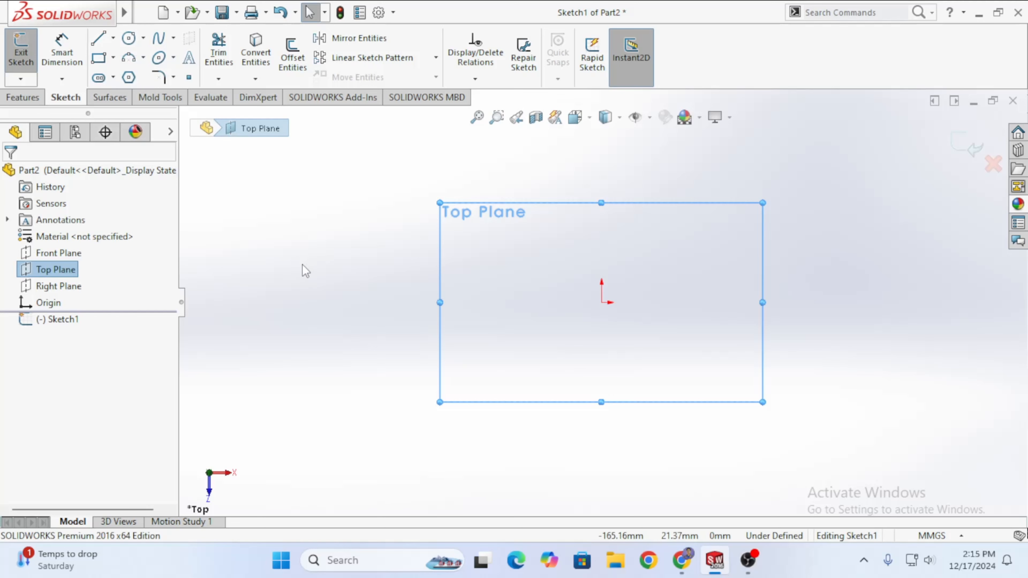
- Sketch connected lines: about 103 mm vertically up from the origin, slanting down and outward, and about 60 mm horizontally back to the vertical line's midpoint
key(l)
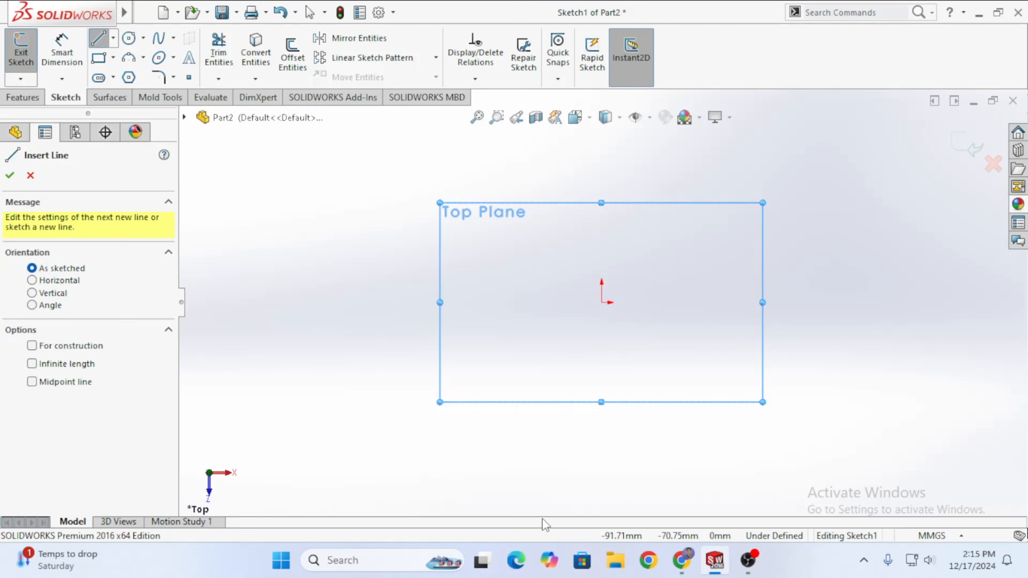
key(Escape)
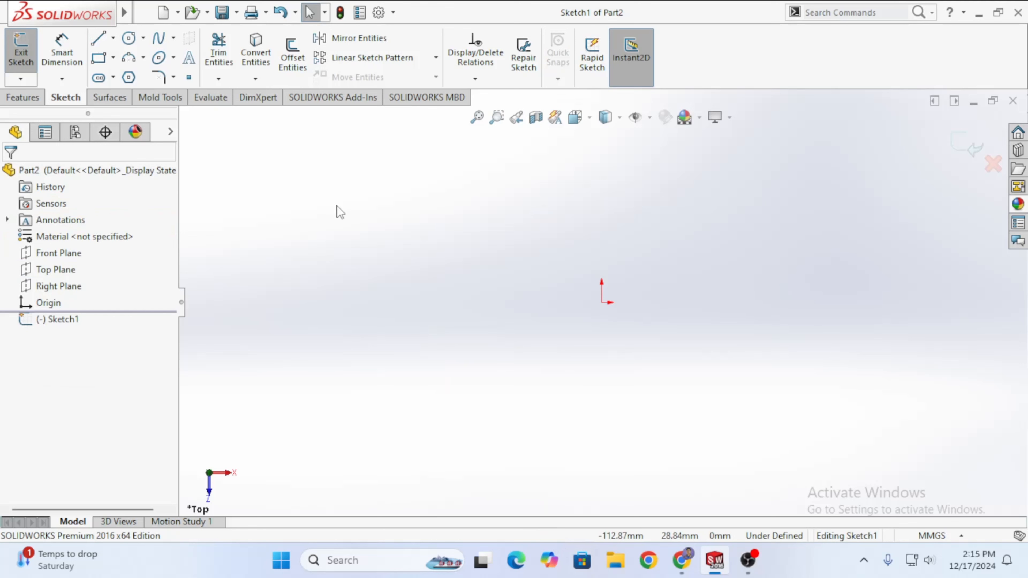
click(101, 39)
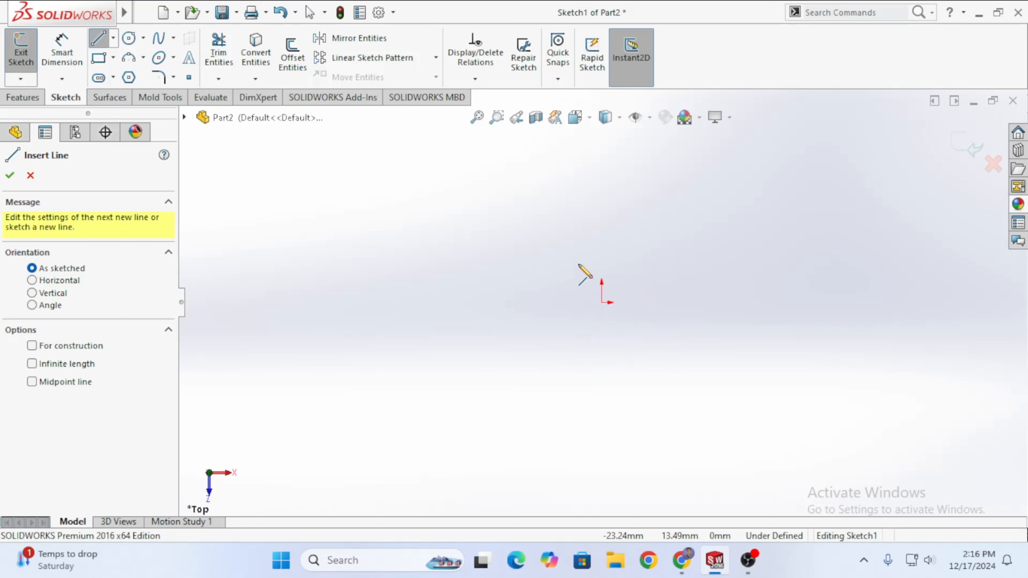
click(602, 302)
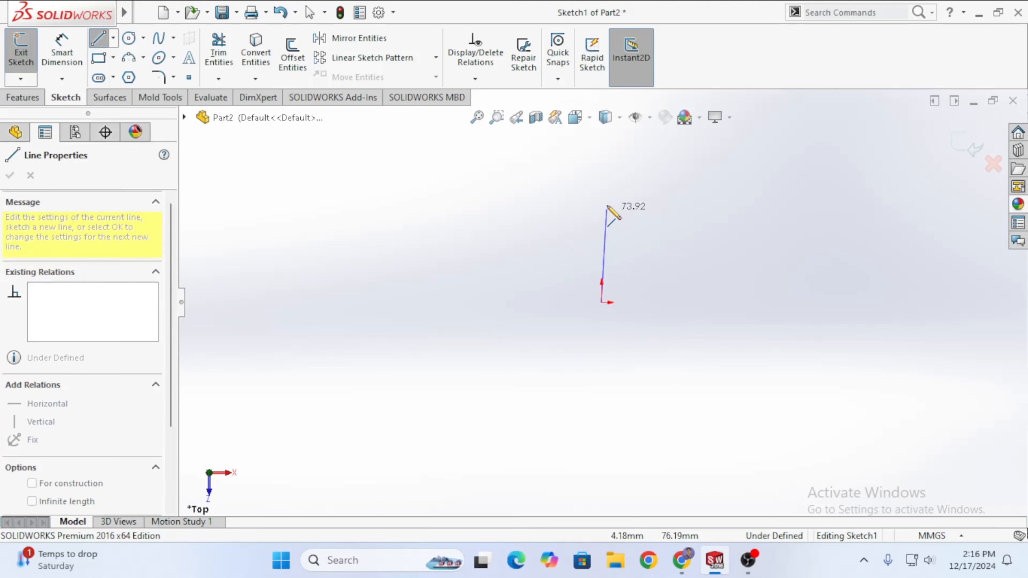
click(601, 173)
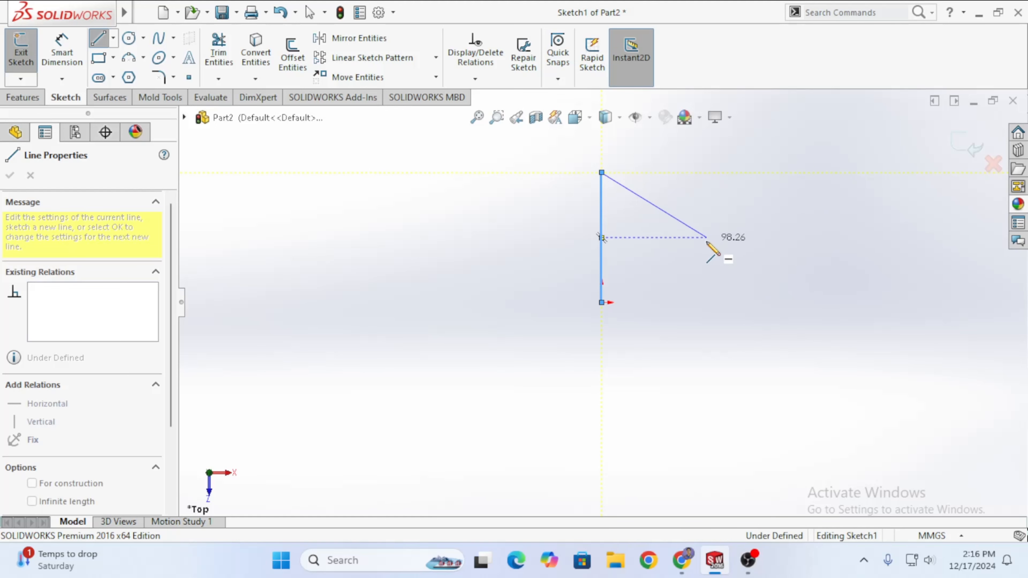
click(676, 238)
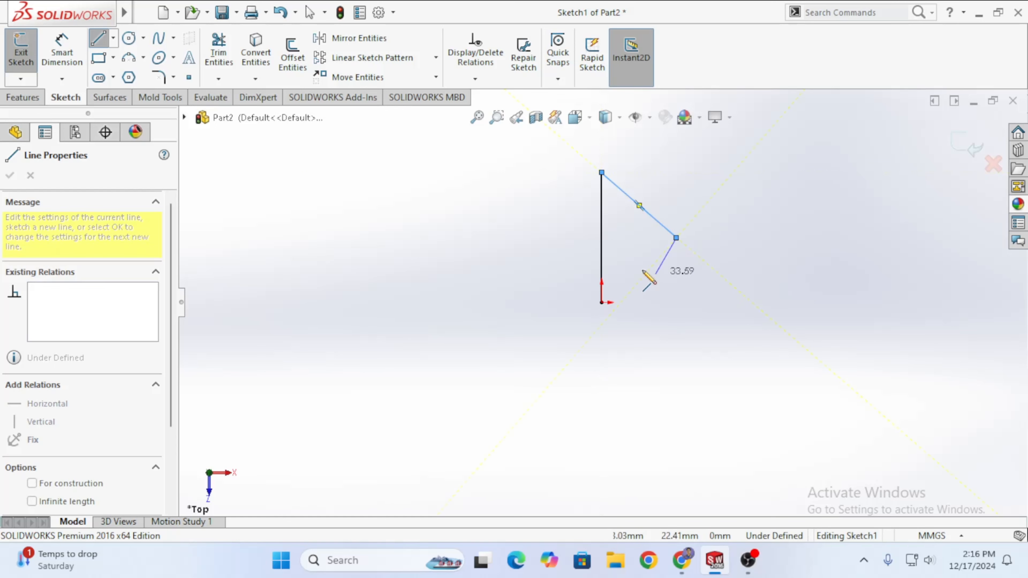
click(602, 238)
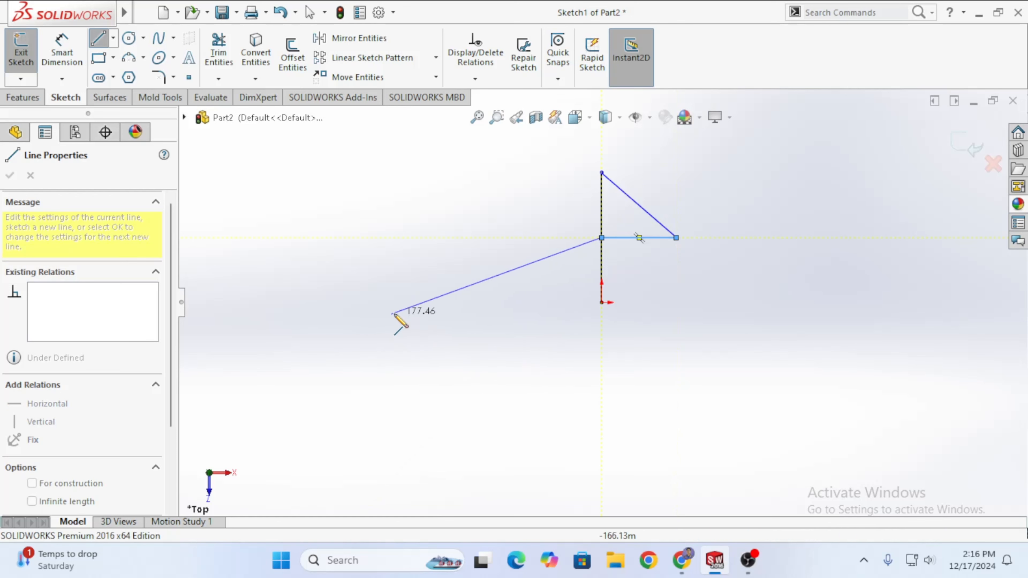
key(Escape)
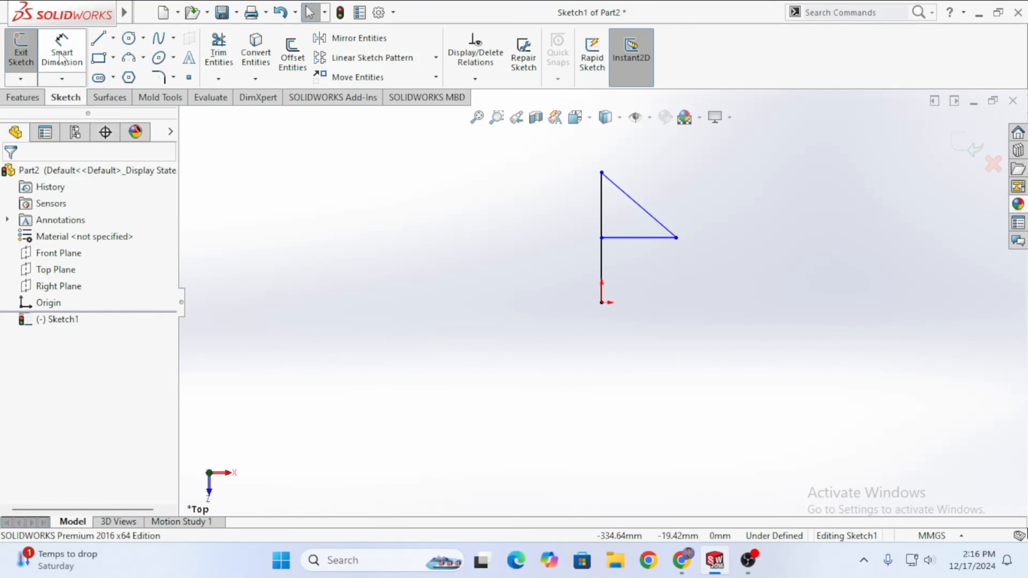
- Sketch two connected slanted lines forming an open corner, separate from the triangle and starting level with the origin
click(97, 40)
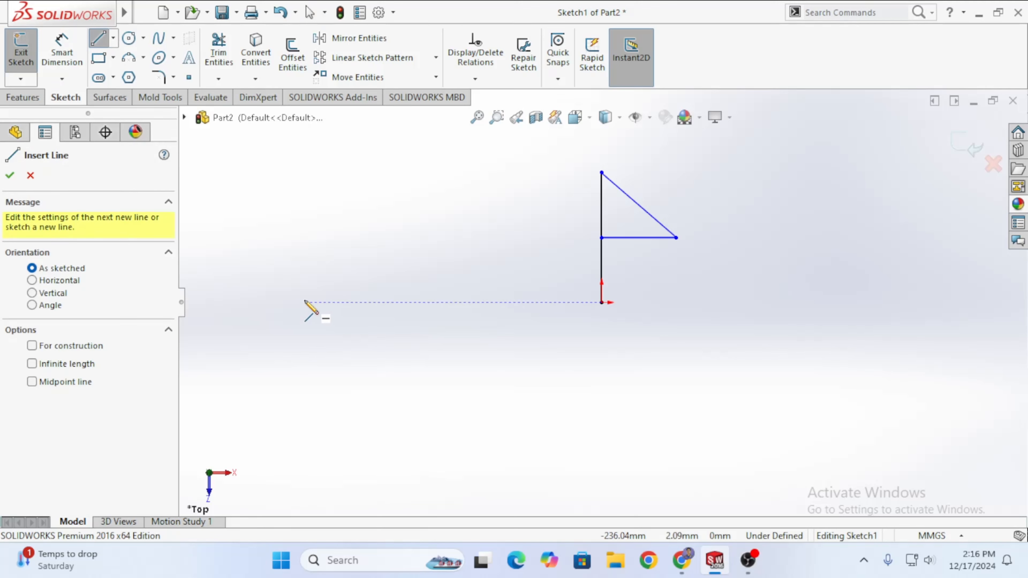
click(304, 302)
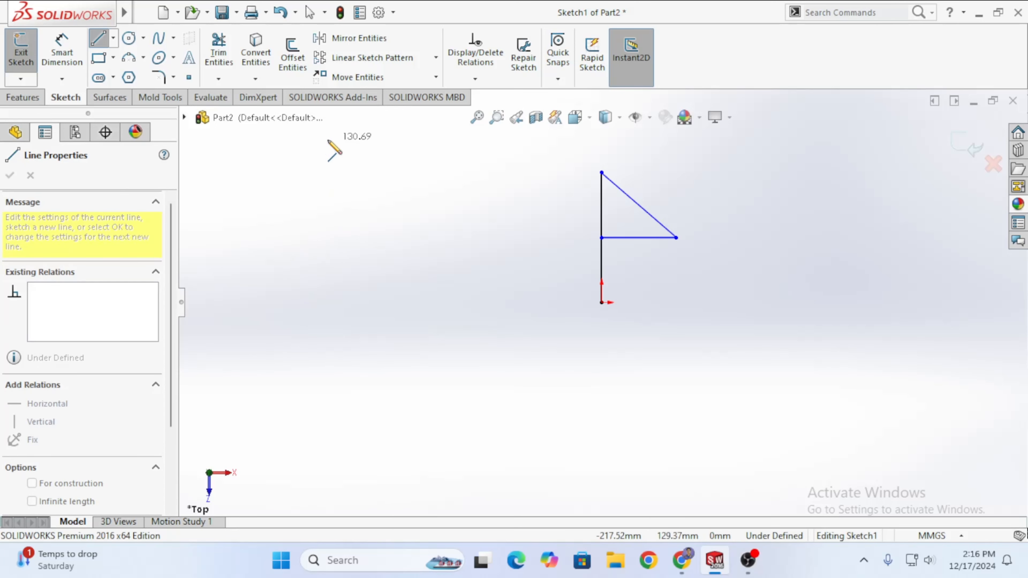
click(225, 186)
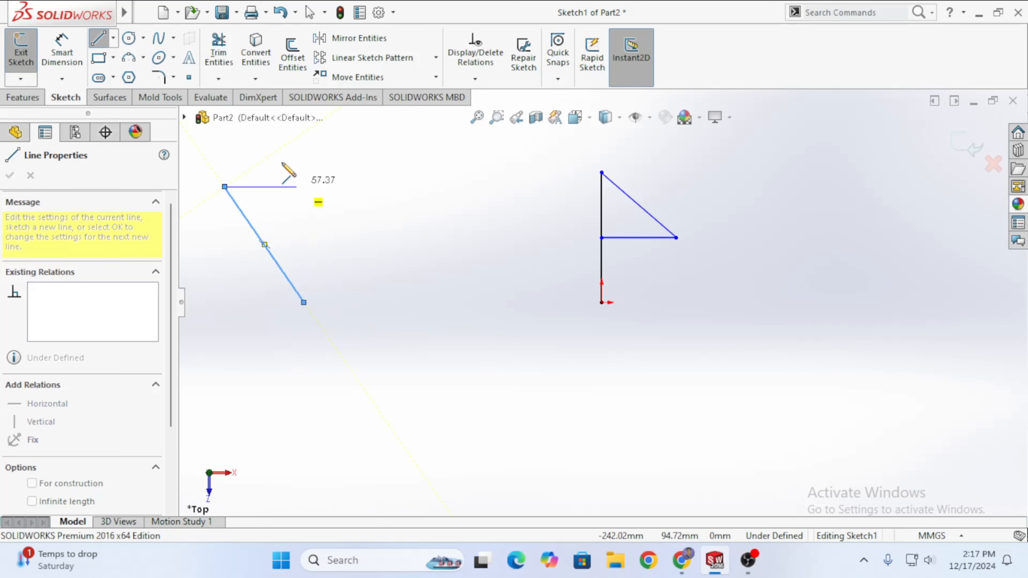
click(320, 134)
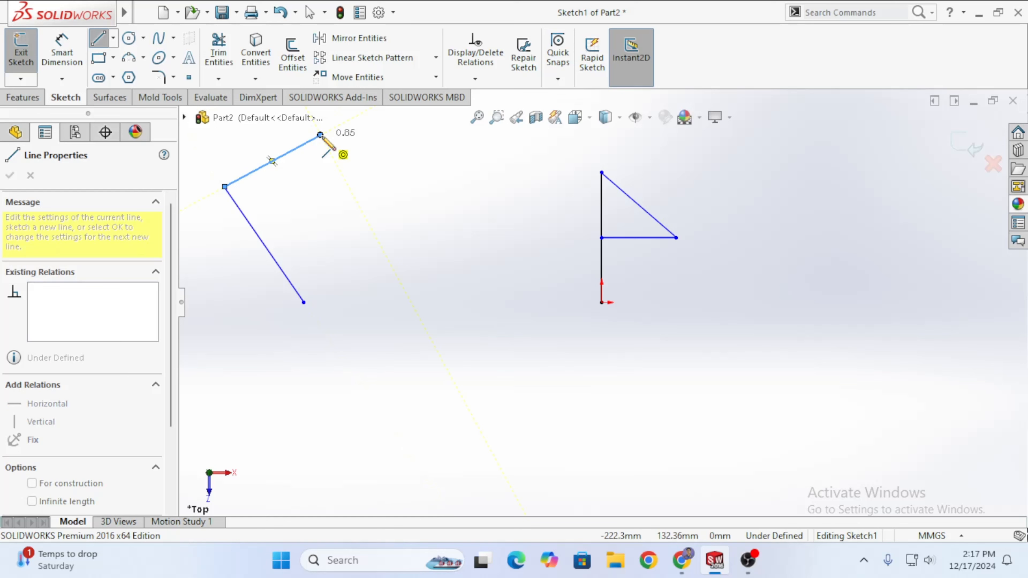
key(Escape)
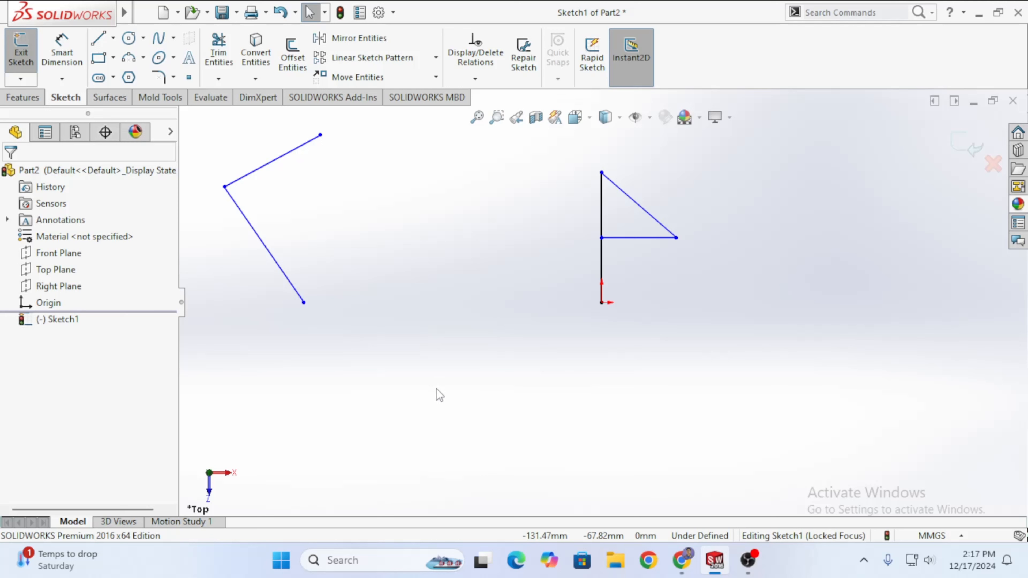
- Delete the two connected slanted lines that stand apart from the triangle
scroll(400, 323, up, 1)
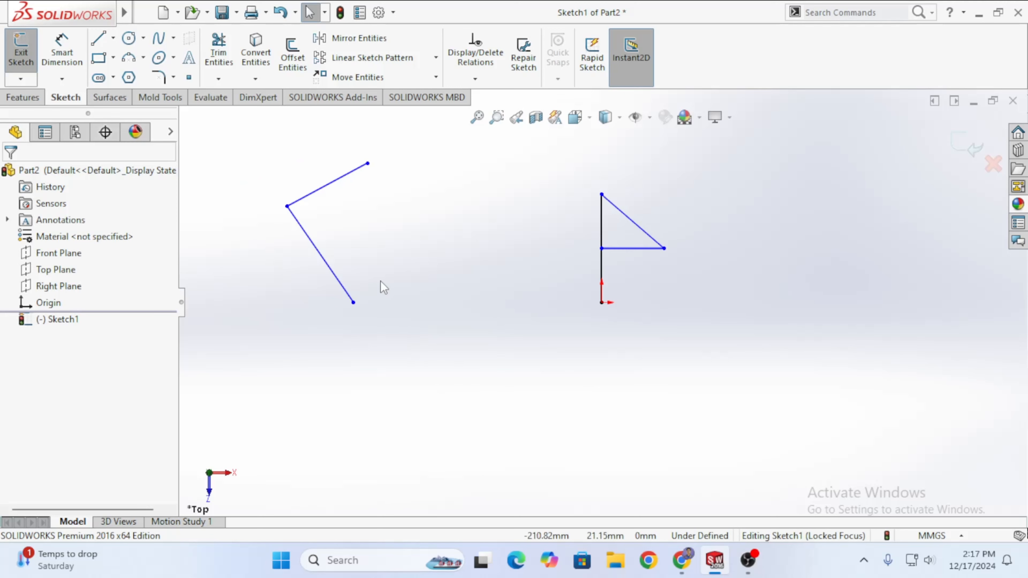
scroll(377, 277, up, 1)
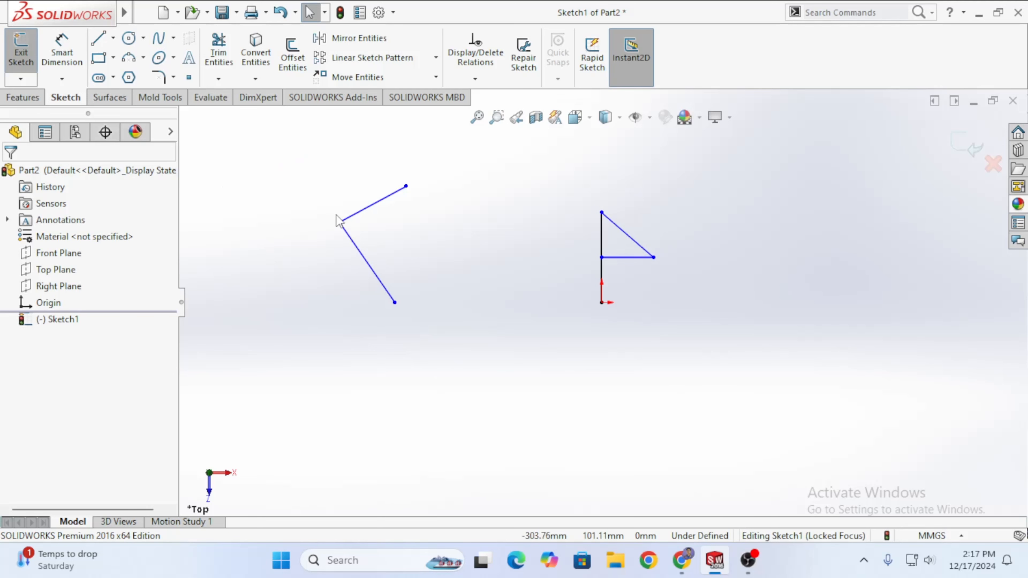
drag(261, 145, 564, 378)
key(Delete)
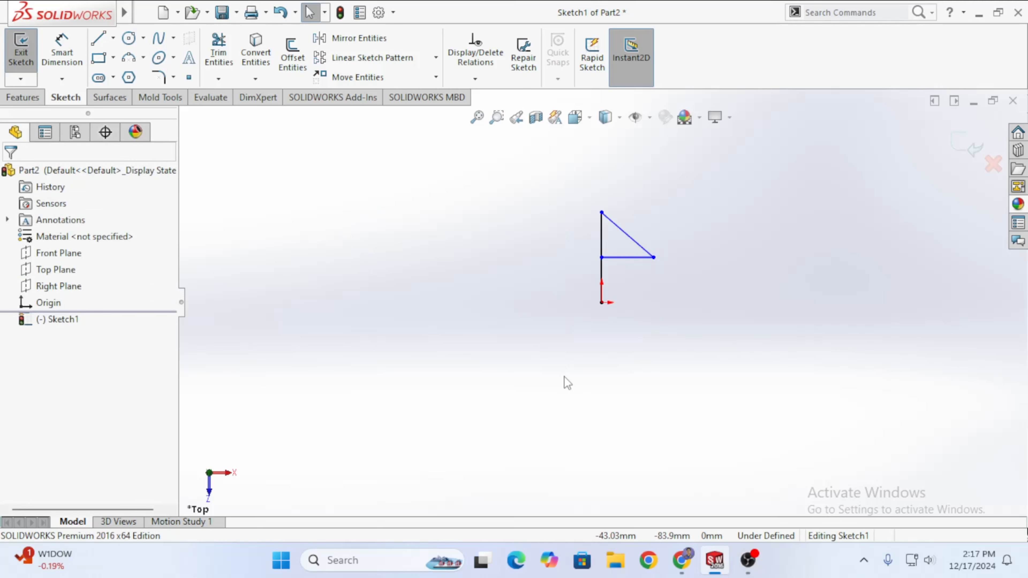
ctrl+middle_drag(448, 322, 514, 334)
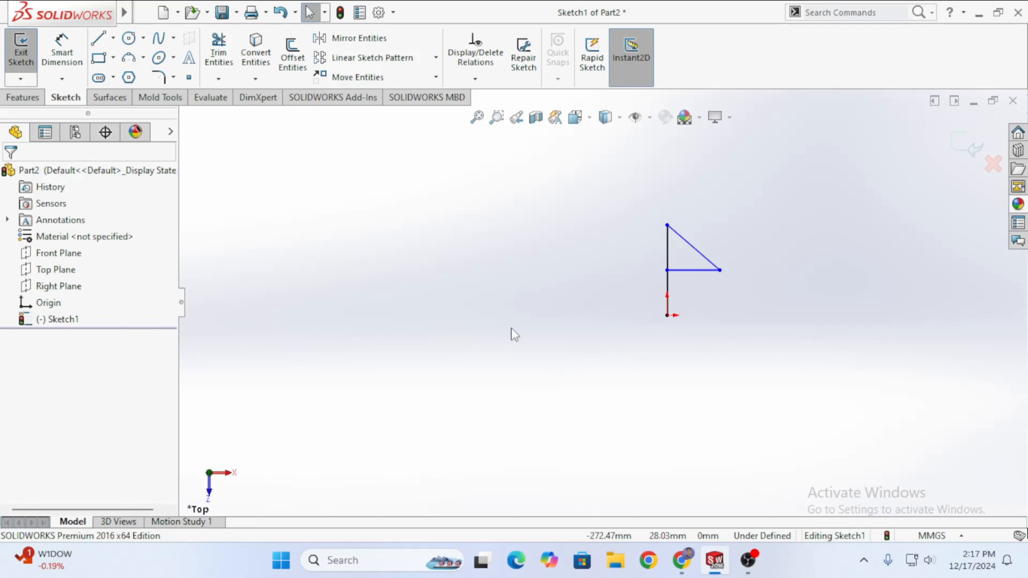
scroll(697, 201, down, 2)
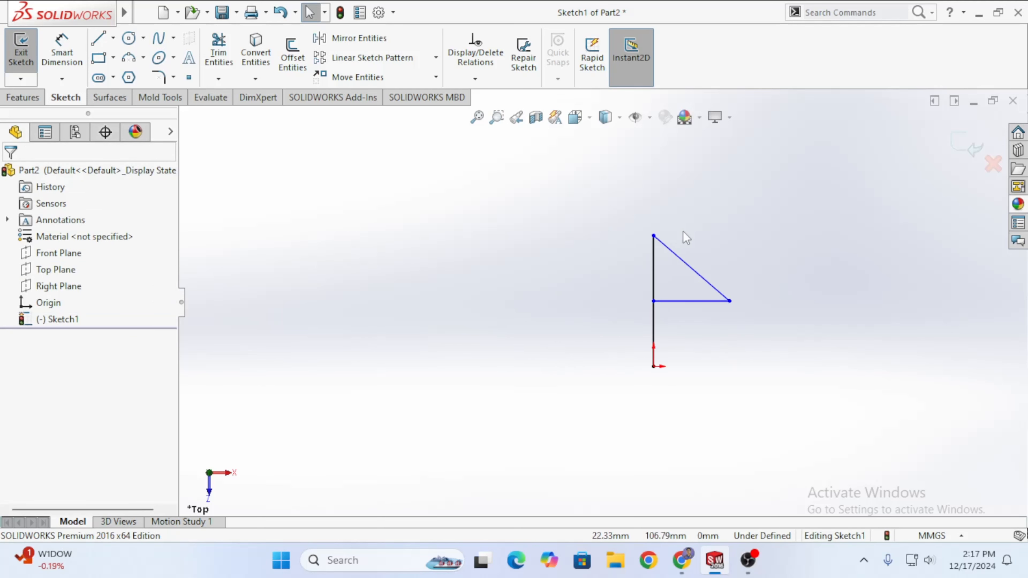
click(114, 42)
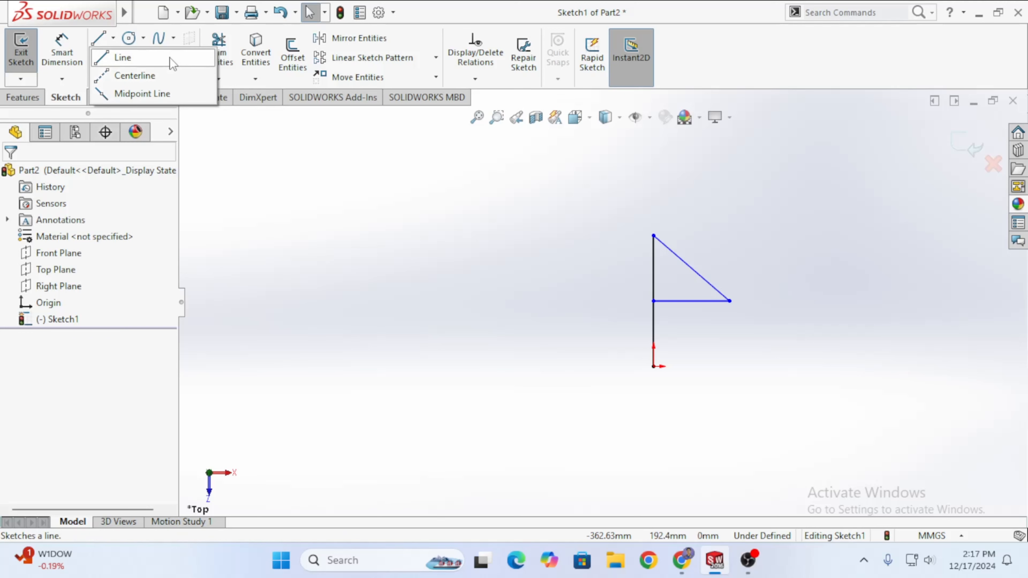
click(143, 97)
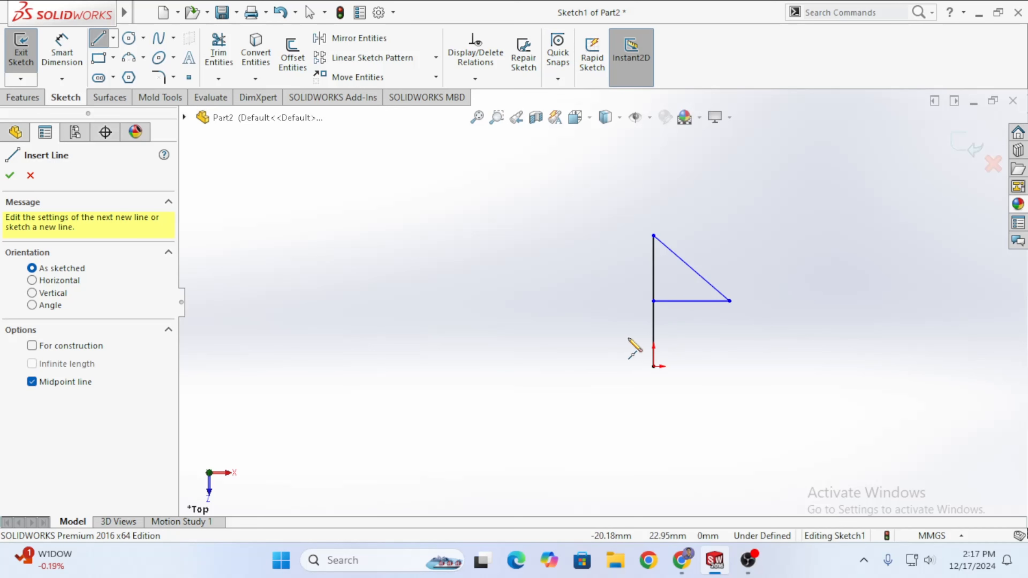
key(Escape)
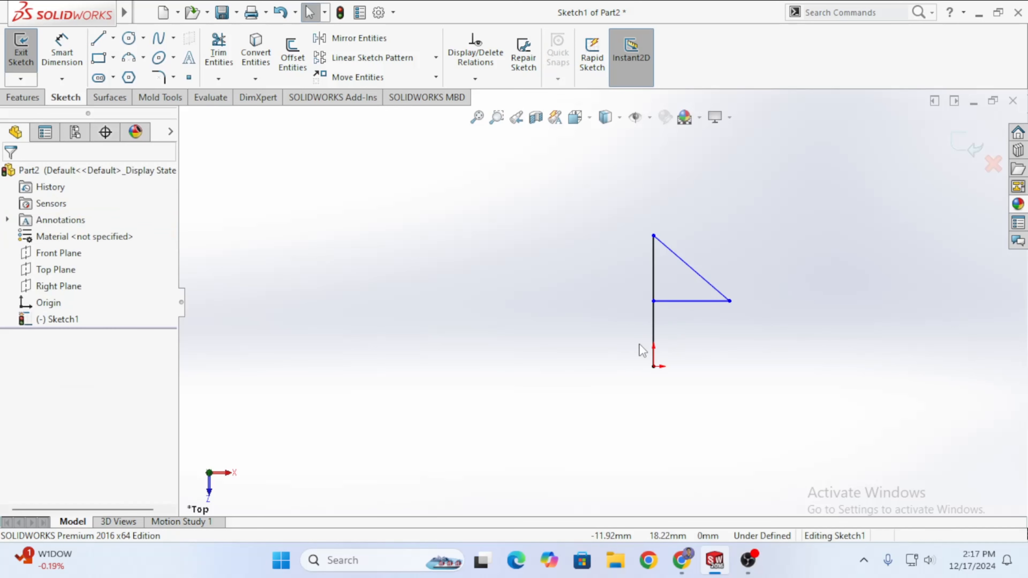
- Examine the horizontal line's two endpoints, at the vertical line's midpoint and at the triangle's outer corner, for their relations
click(653, 315)
click(715, 368)
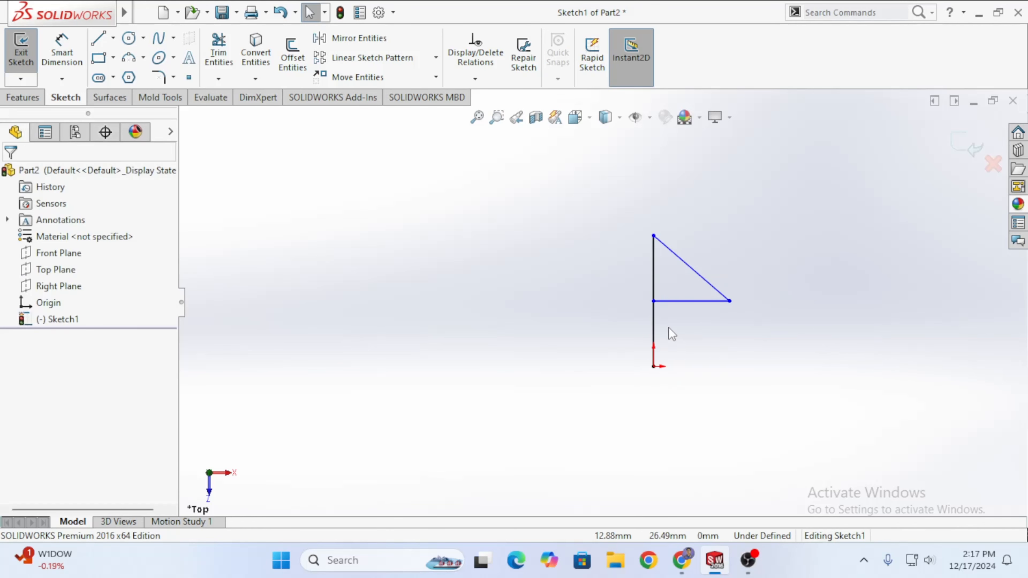
click(654, 302)
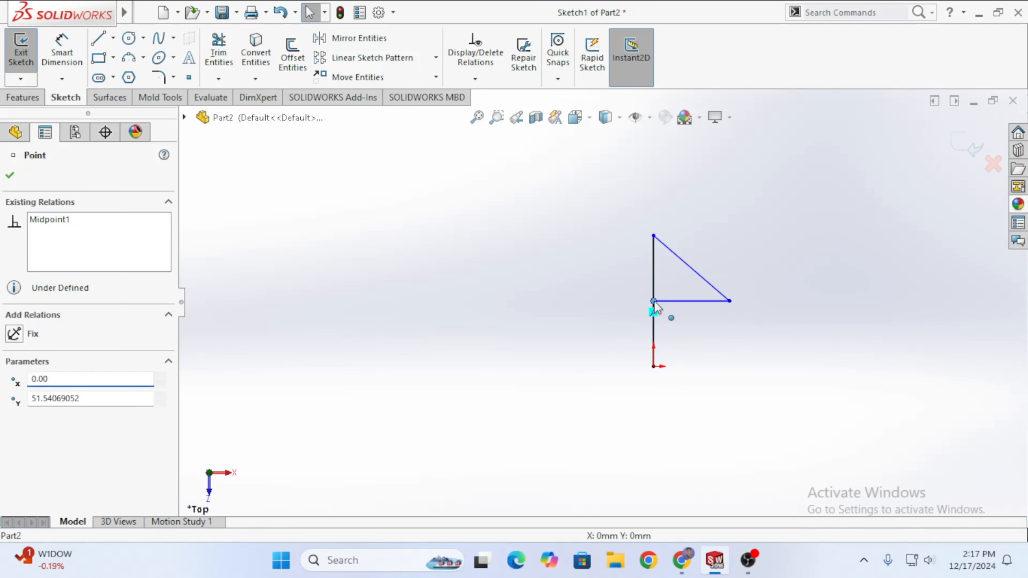
click(696, 358)
click(653, 301)
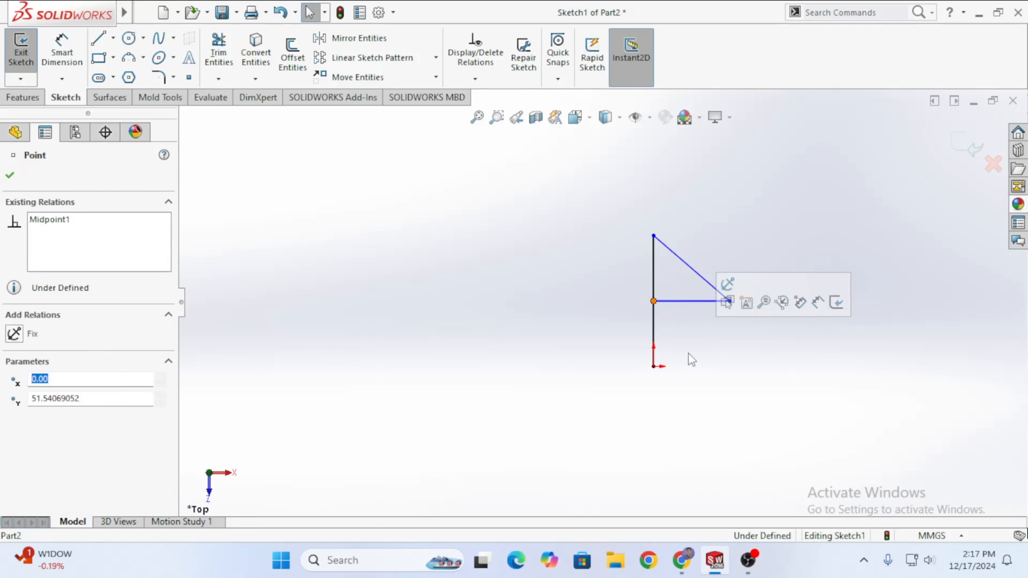
click(705, 363)
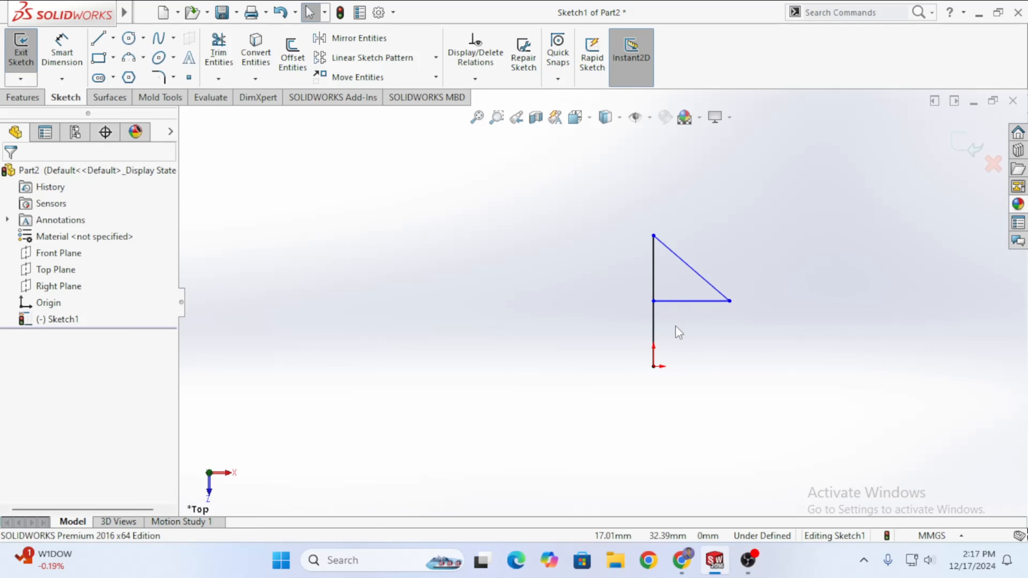
click(654, 301)
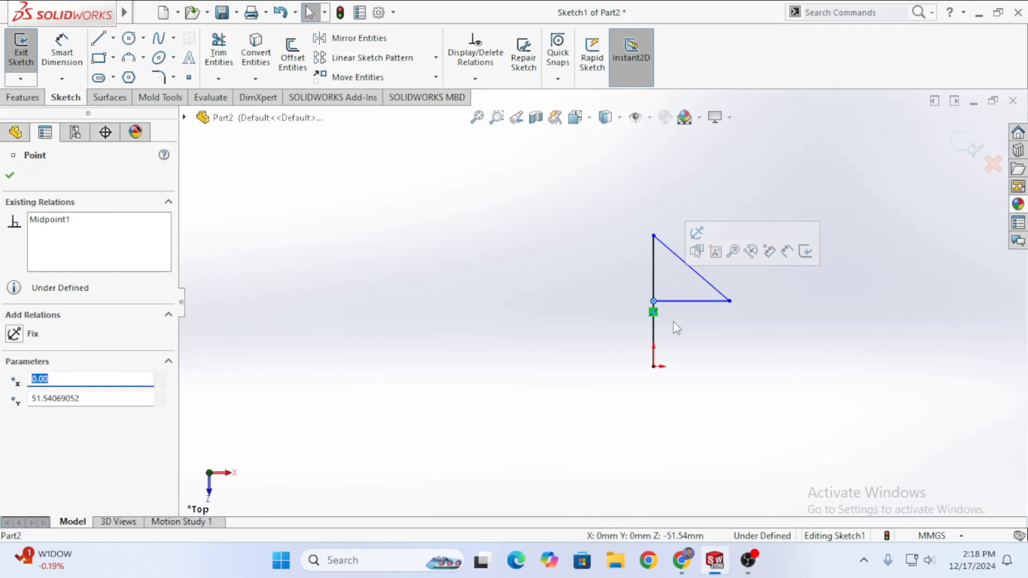
click(713, 377)
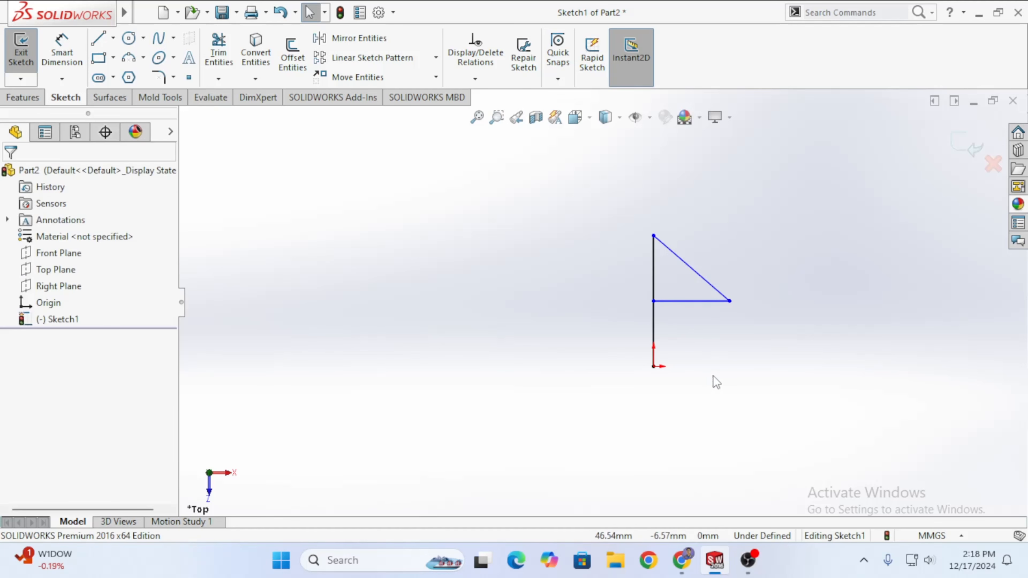
click(730, 302)
click(753, 351)
click(731, 302)
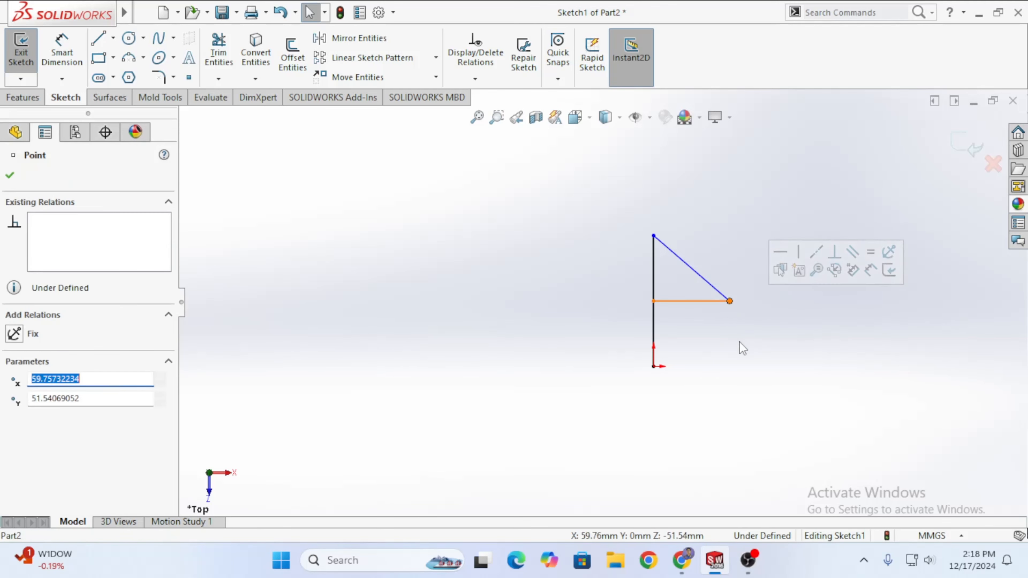
click(778, 329)
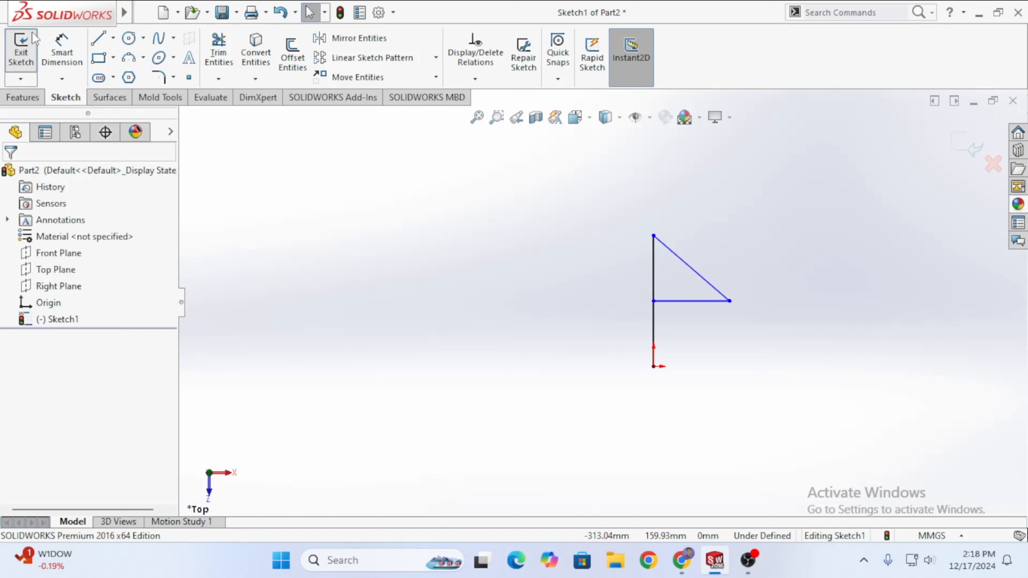
- Sketch a vertical midpoint line centred on the triangle's outer corner, extending about 51.5 mm to each side
click(114, 38)
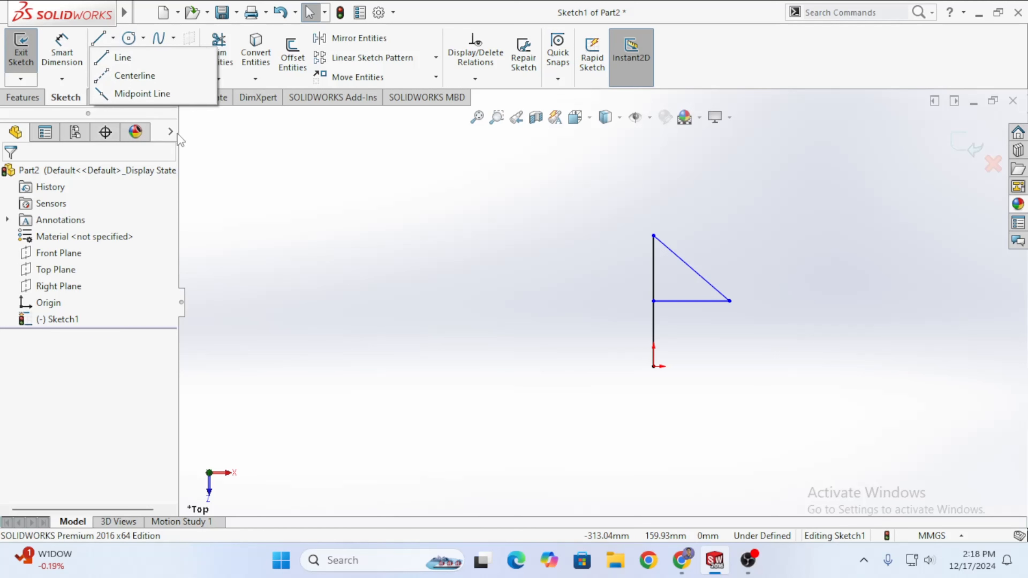
click(143, 94)
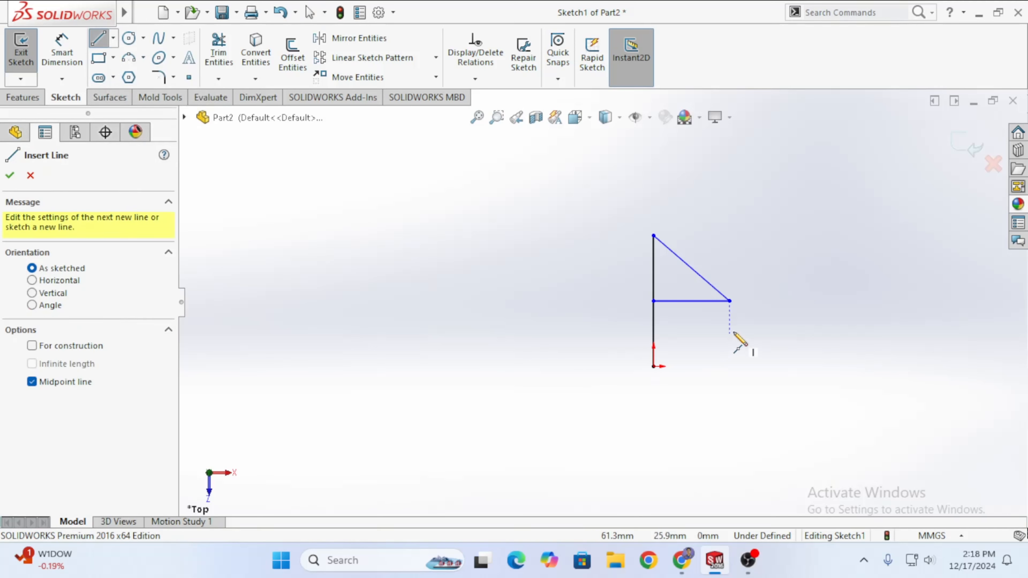
click(729, 301)
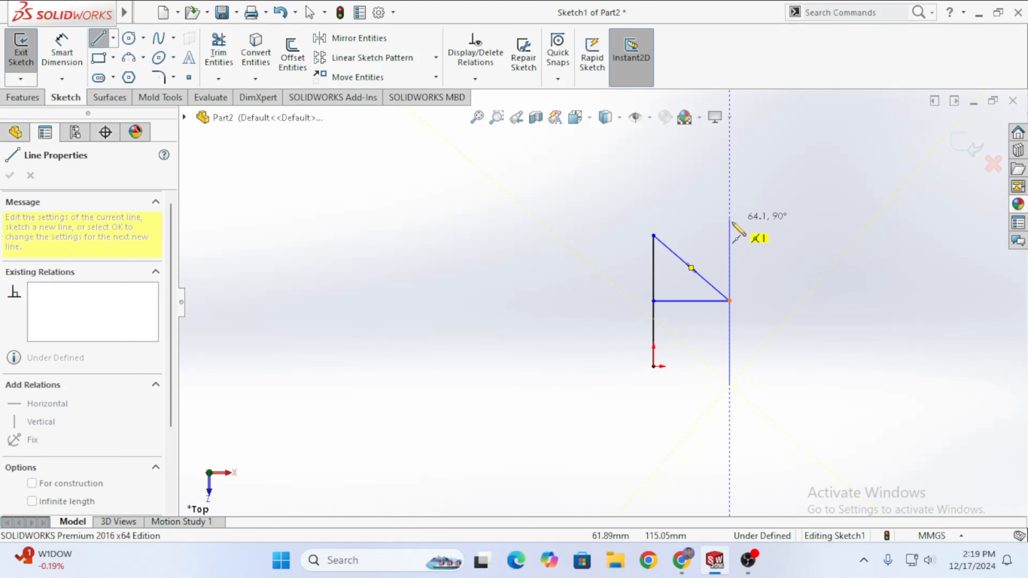
click(730, 236)
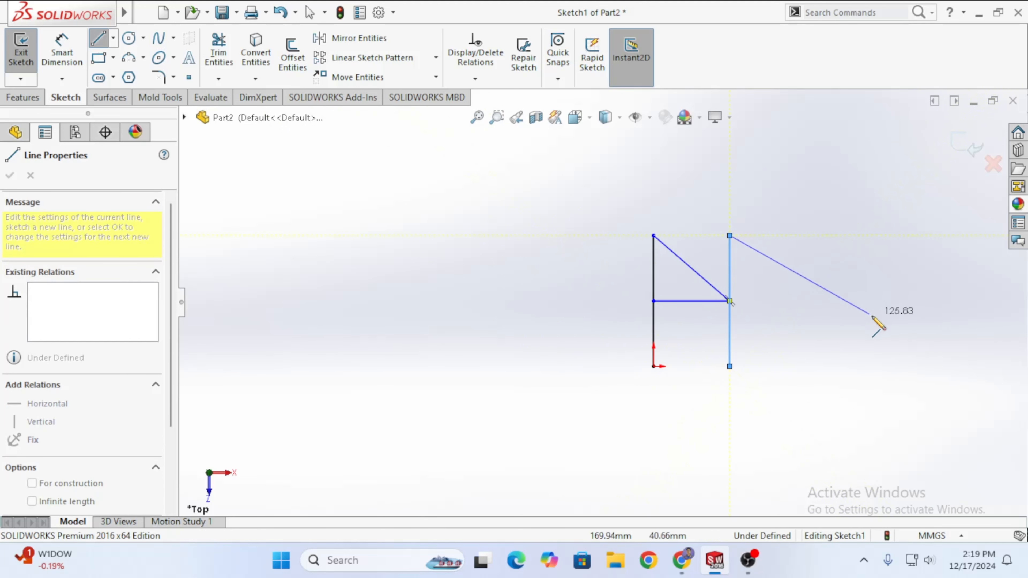
key(Escape)
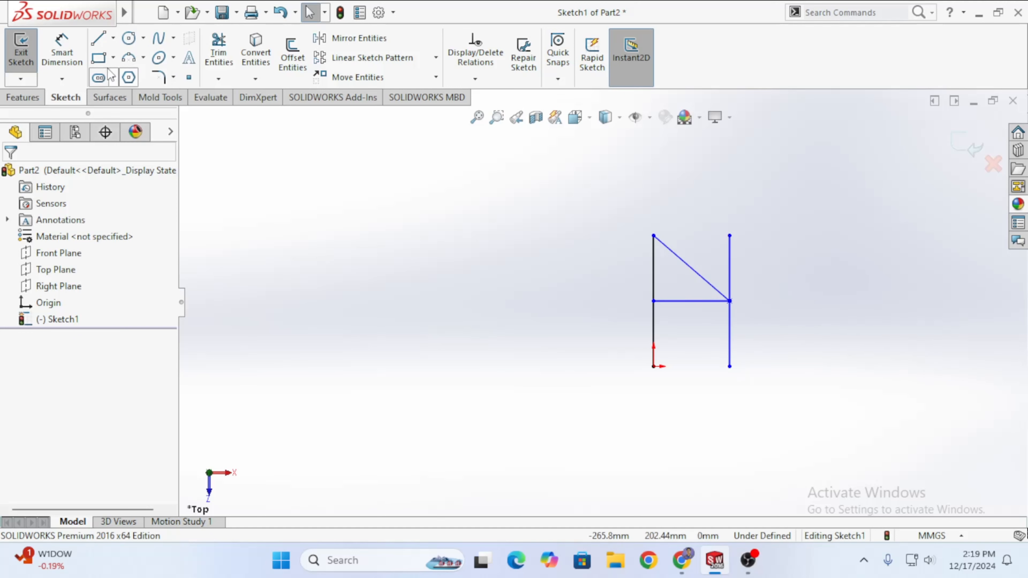
- Dimension the lower half of the midpoint line, from its midpoint to its lower endpoint, keeping the sketched value
click(62, 50)
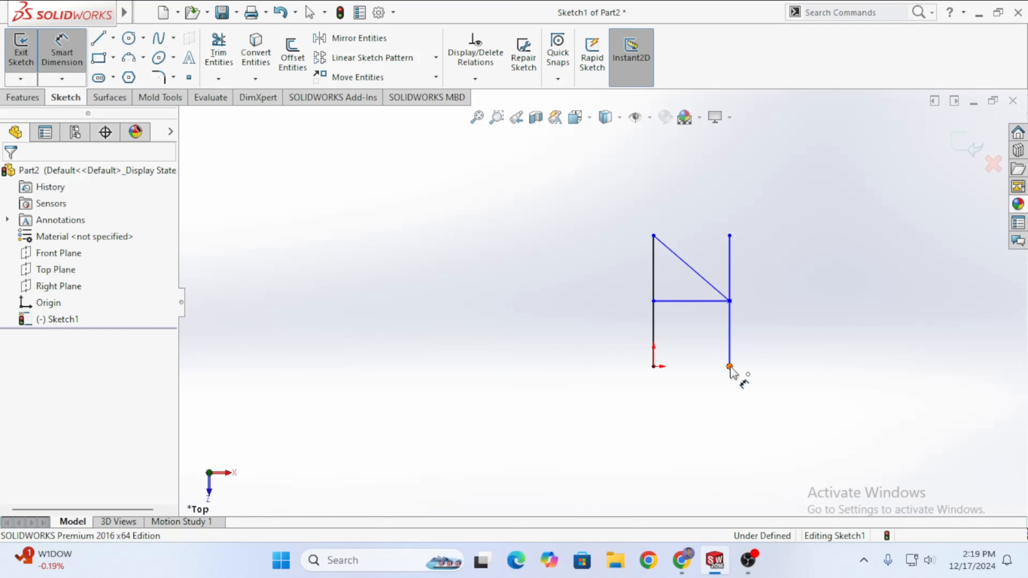
click(730, 301)
click(730, 367)
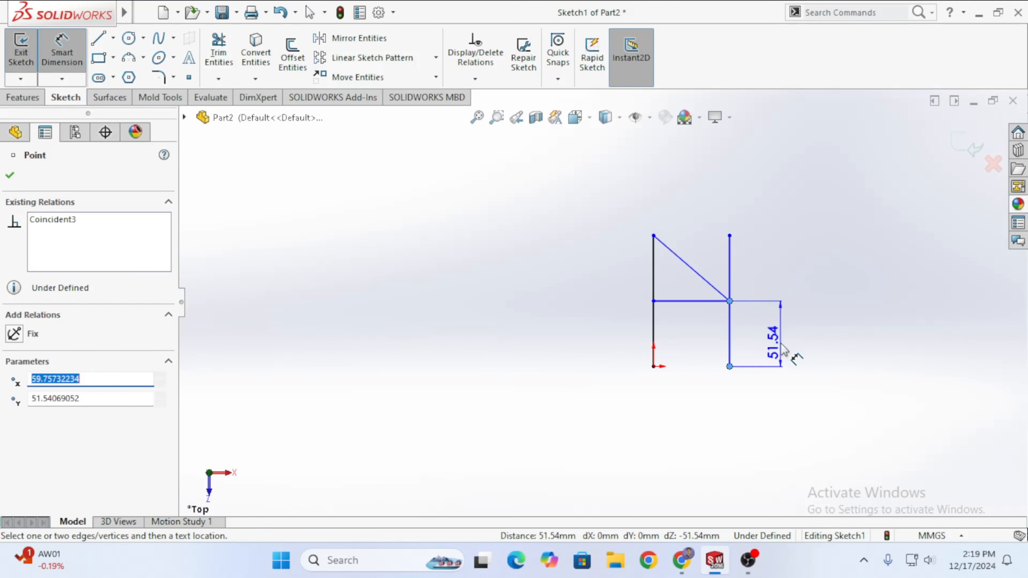
click(791, 348)
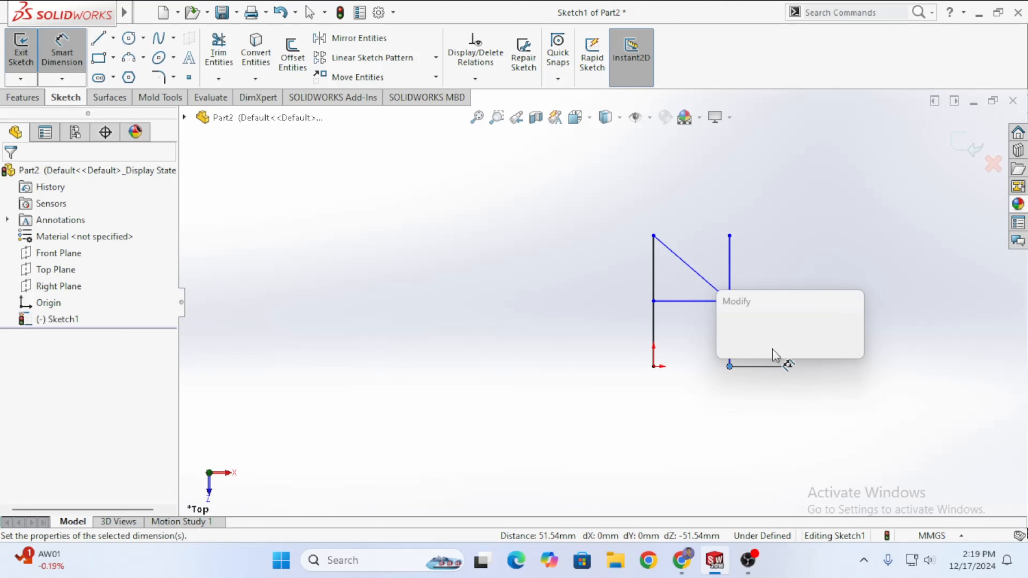
click(724, 334)
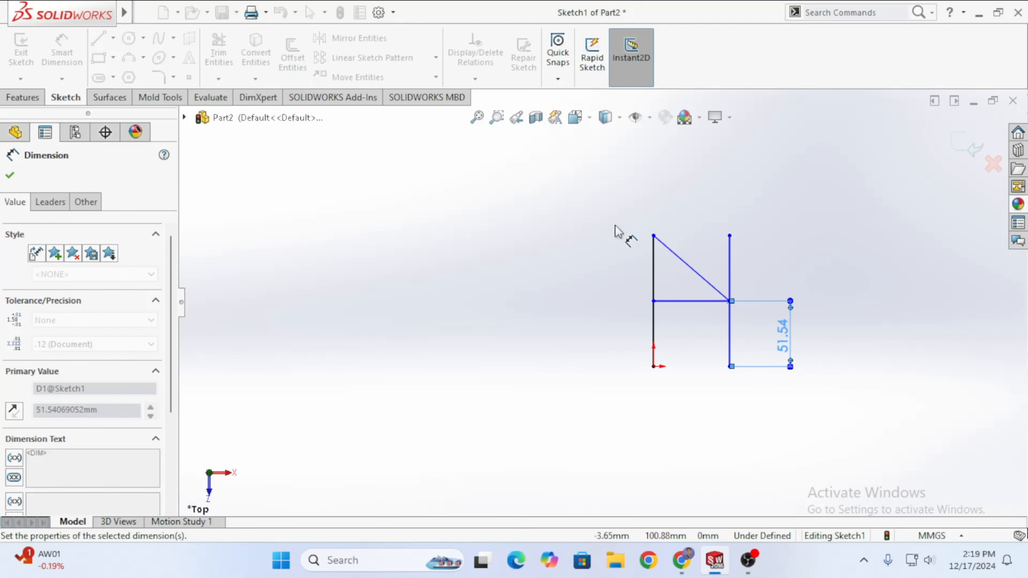
key(Escape)
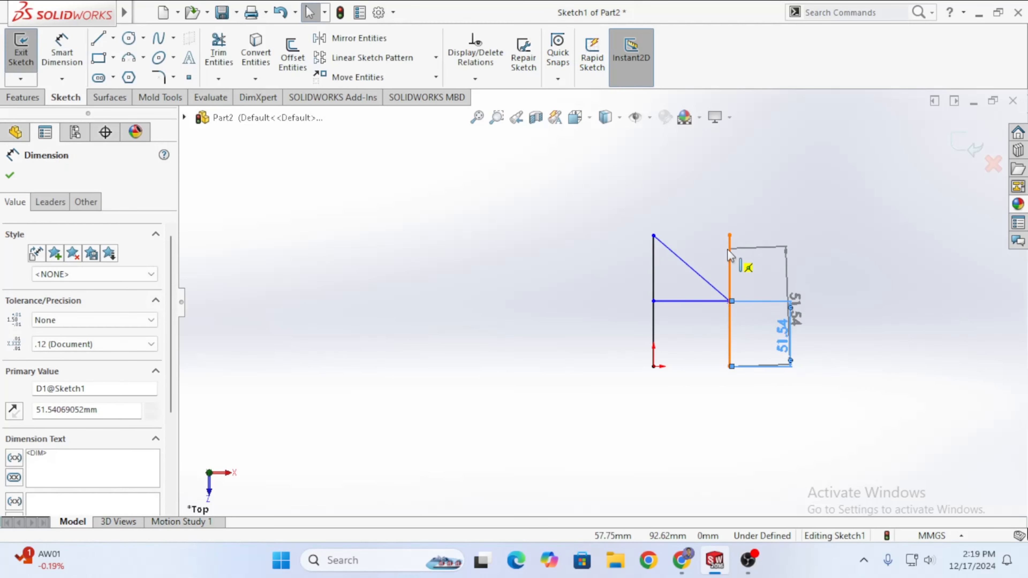
key(Escape)
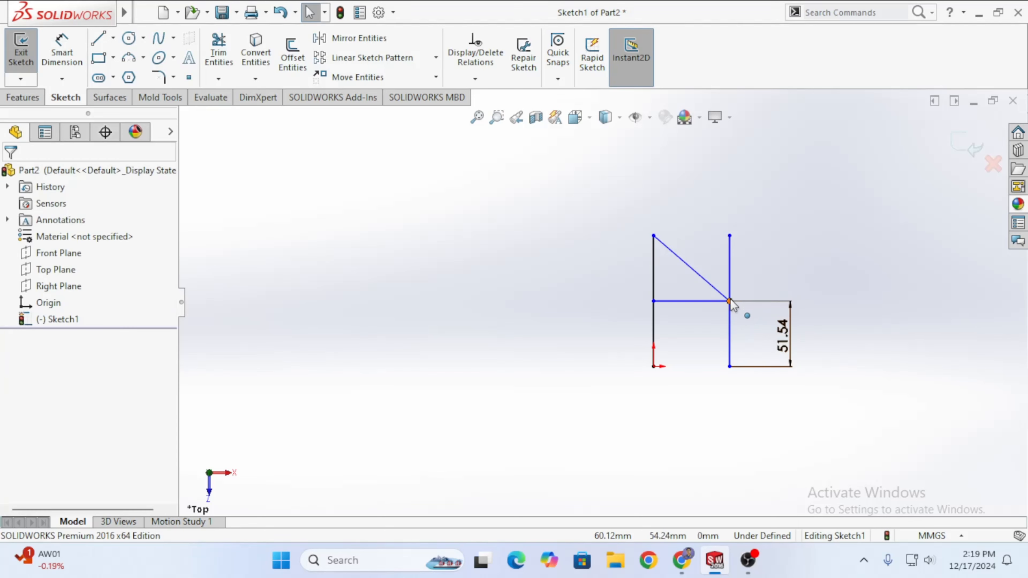
- Add a driven dimension to the midpoint line's upper half and move the lower half's dimension slightly closer to the line
key(d)
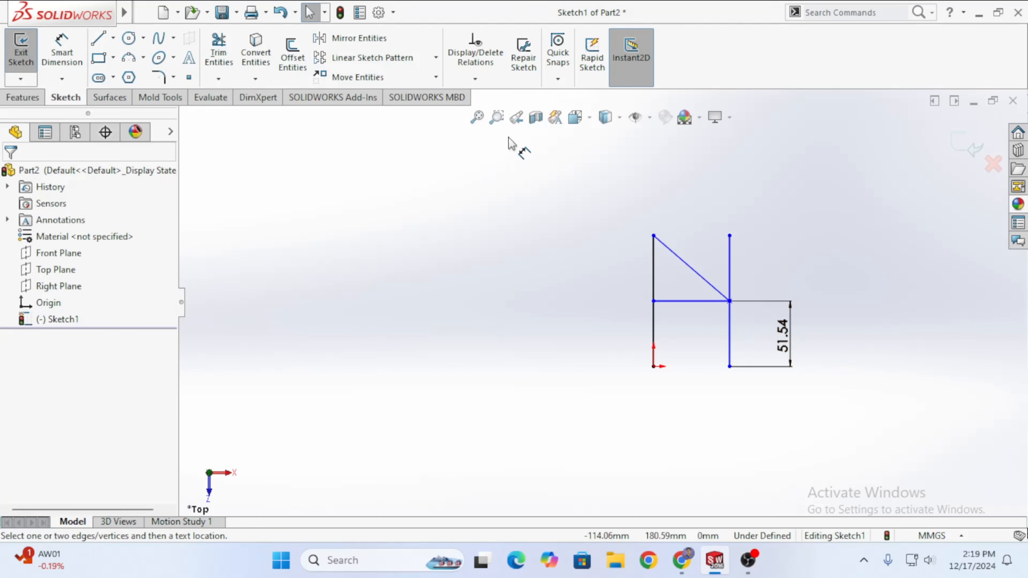
click(730, 236)
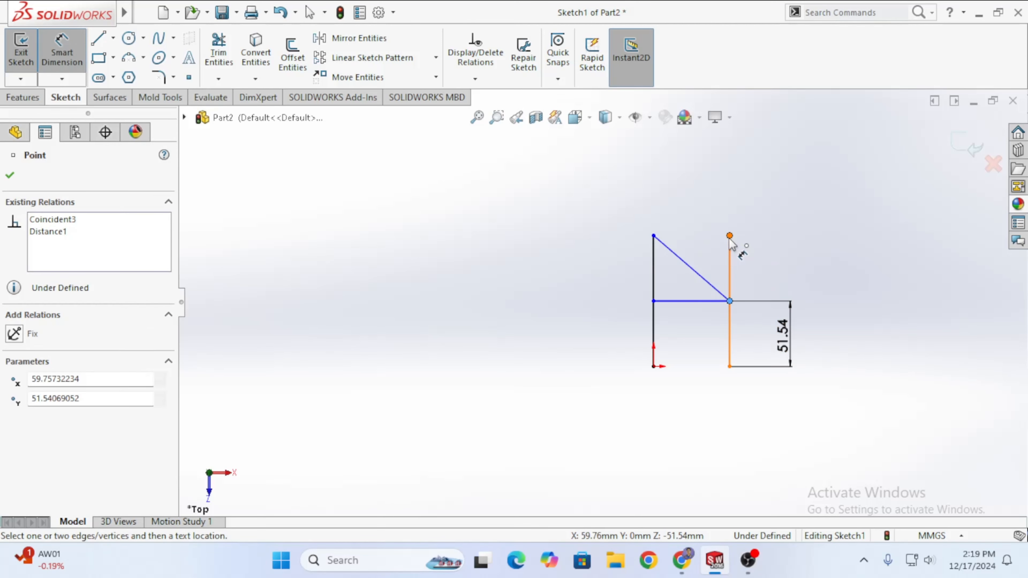
click(729, 236)
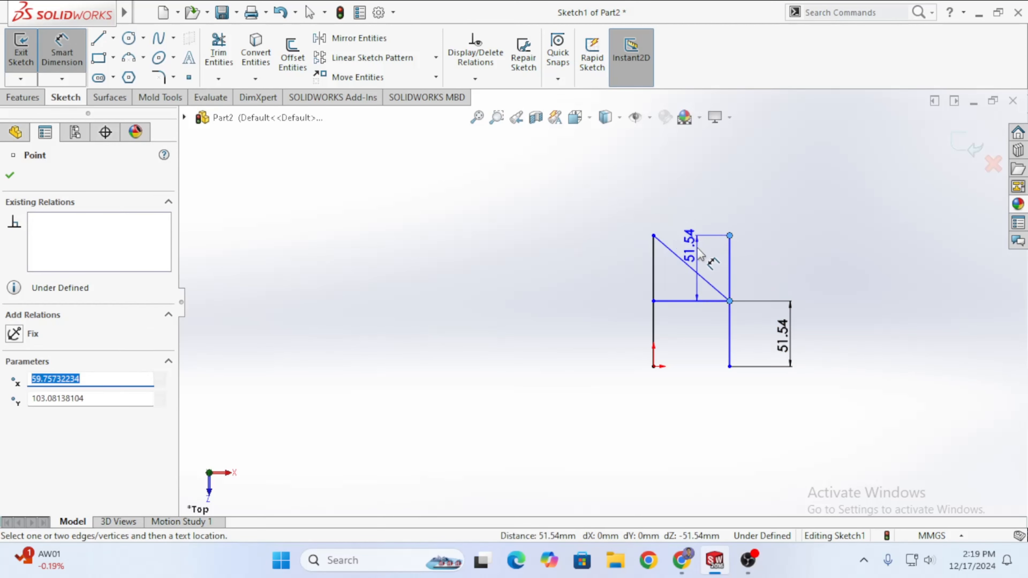
click(700, 255)
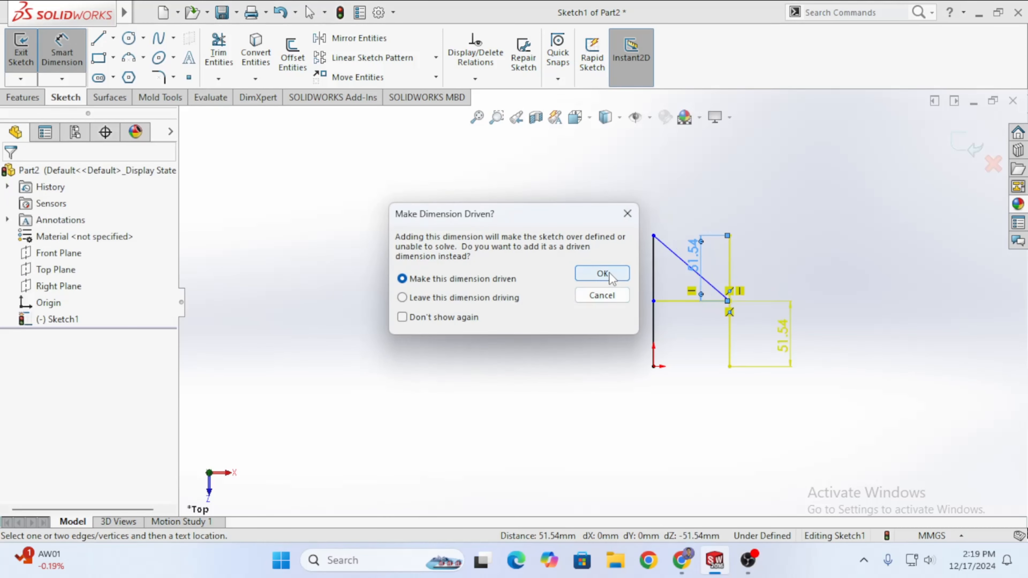
click(603, 273)
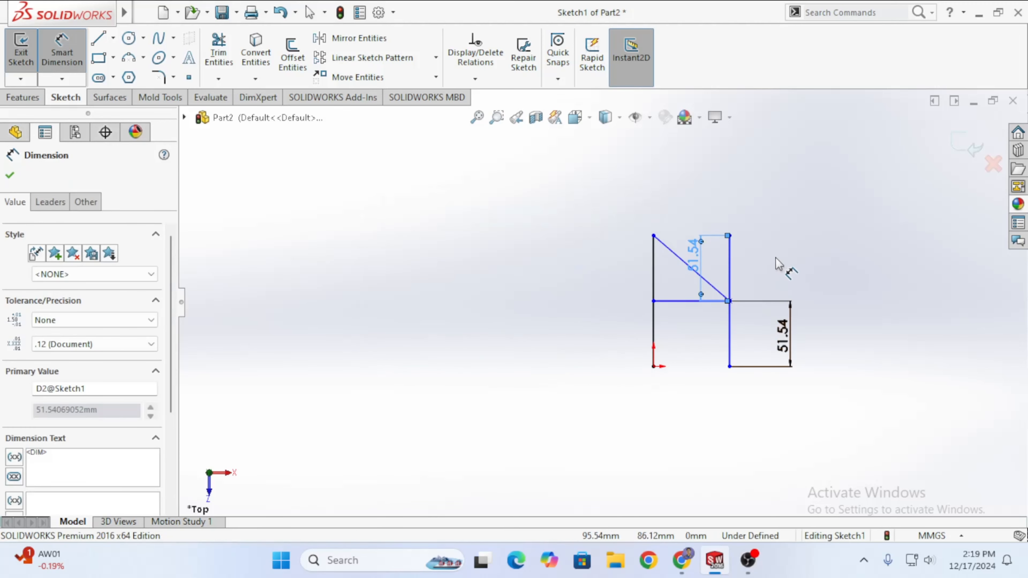
key(Escape)
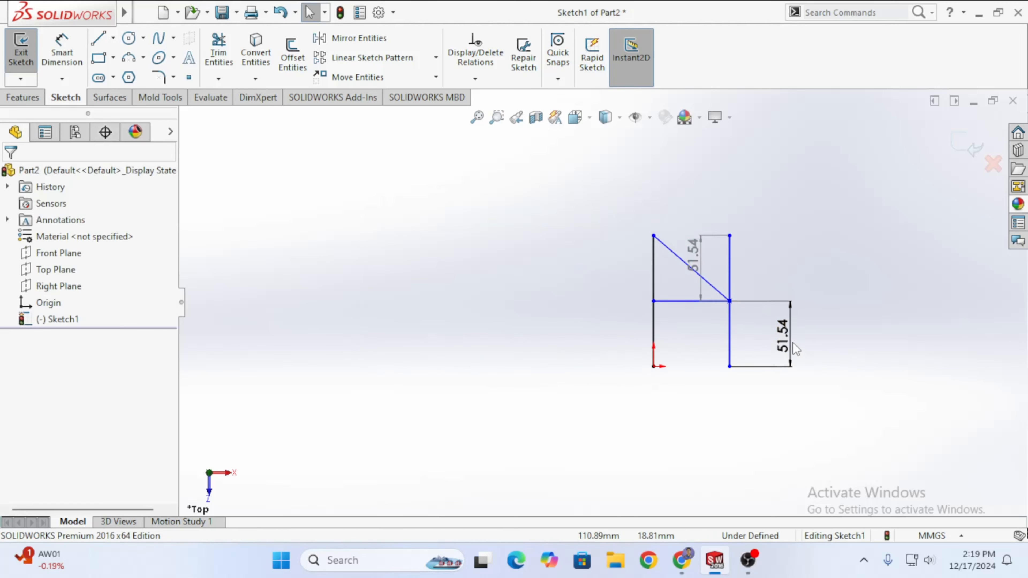
drag(781, 339, 775, 347)
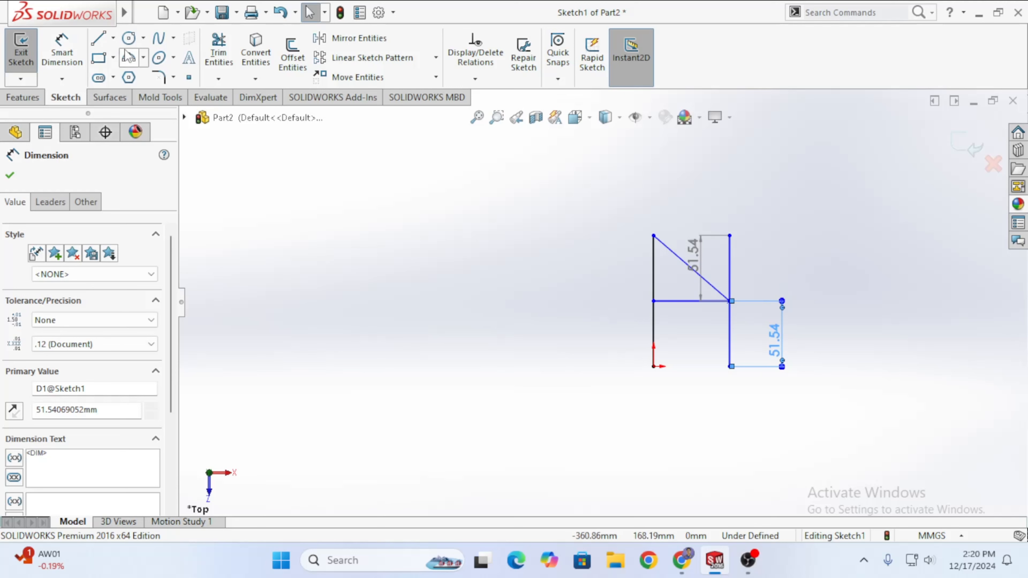
- Compare the option settings of the Line, Midpoint Line and Centerline tools
click(113, 38)
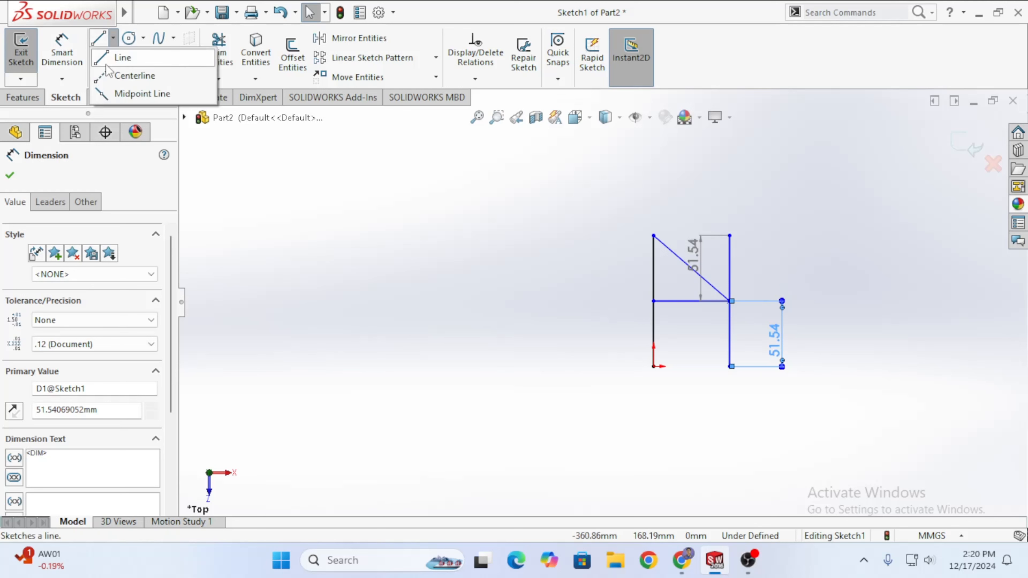
click(107, 61)
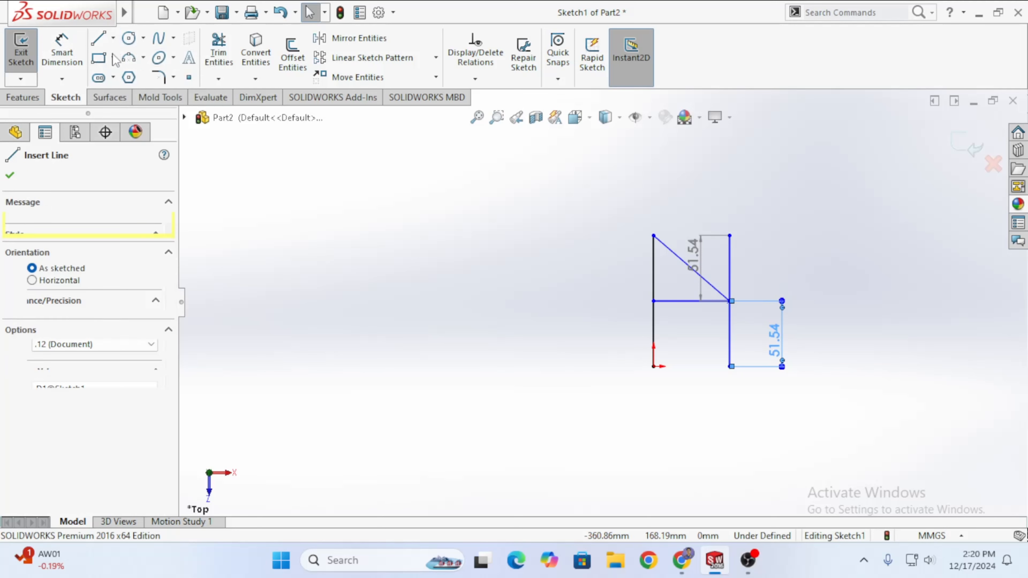
click(114, 38)
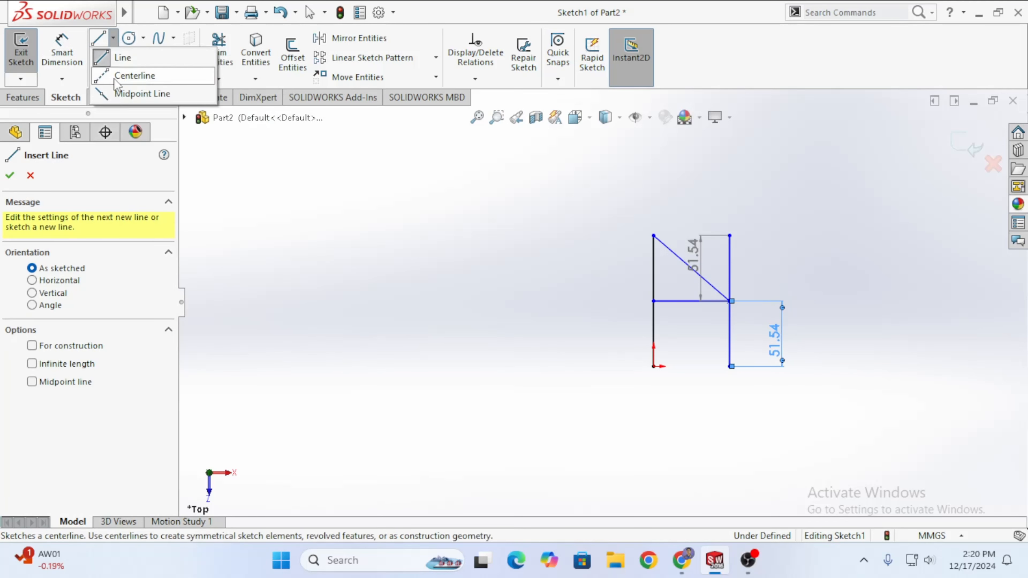
click(122, 91)
click(114, 38)
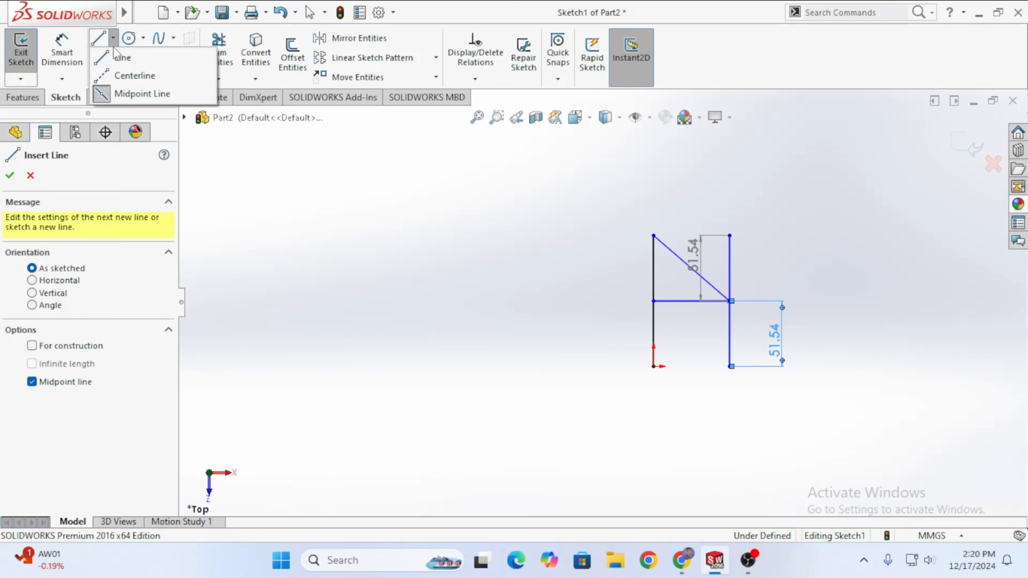
click(128, 78)
click(115, 41)
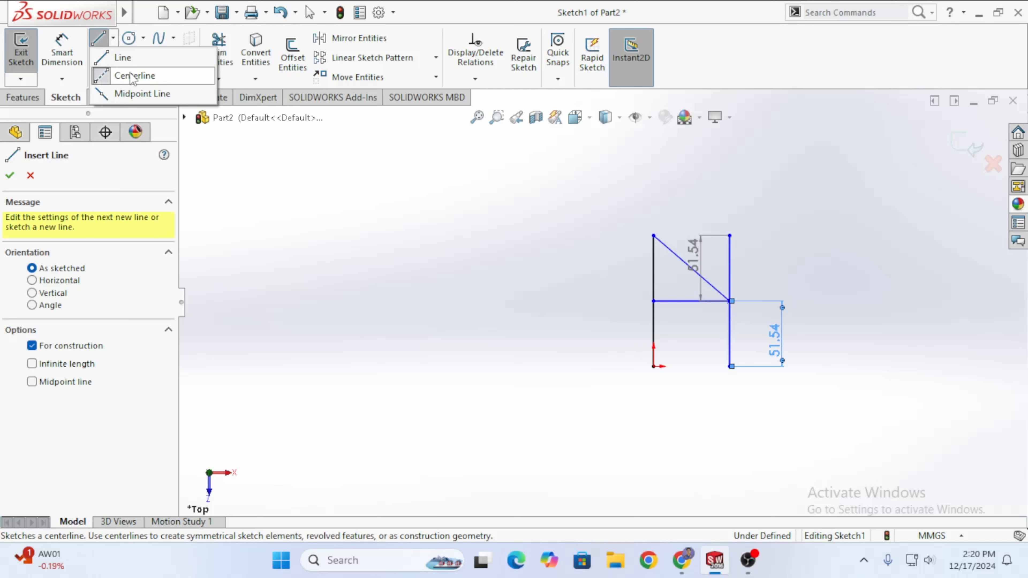
click(132, 77)
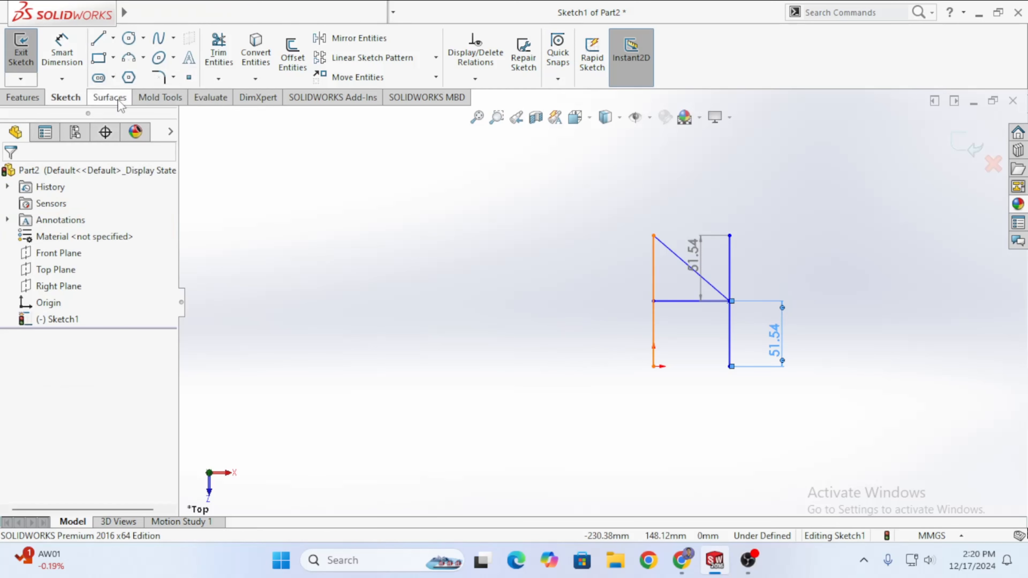
- Sketch two connected centerlines starting level with the triangle's horizontal line: about 121 mm vertically up, and about 184 mm horizontally across above the triangle
click(115, 40)
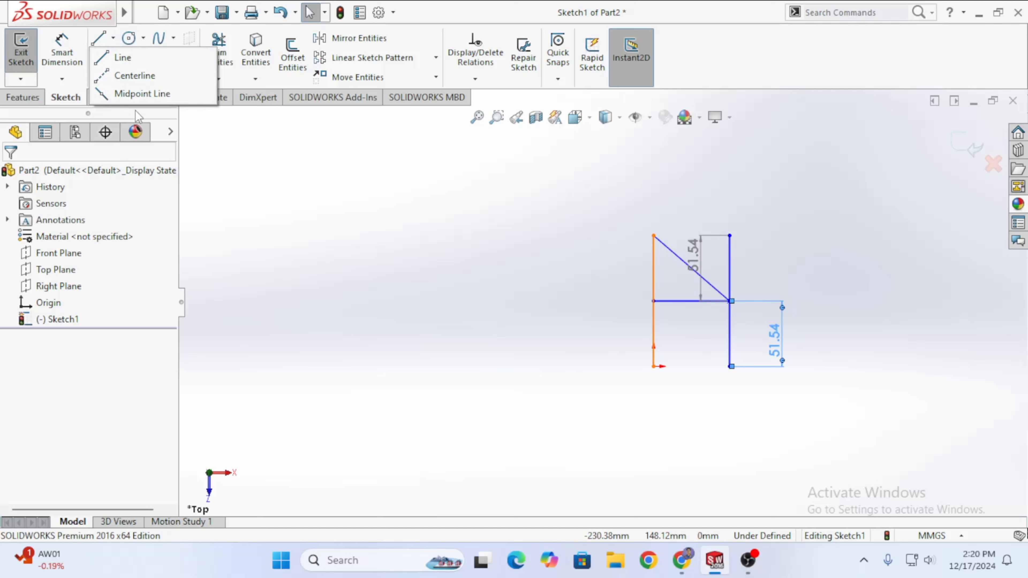
click(123, 77)
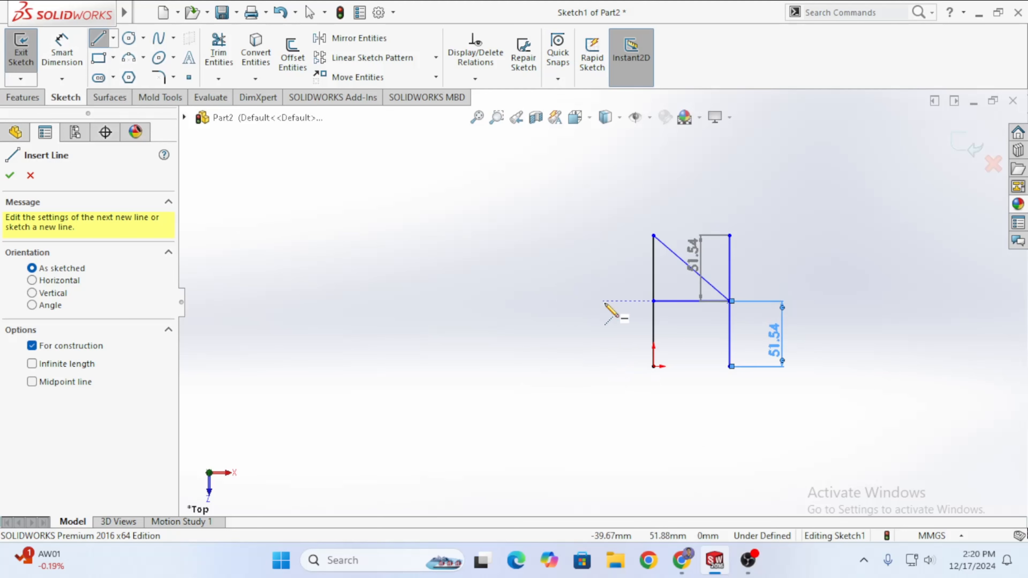
click(570, 301)
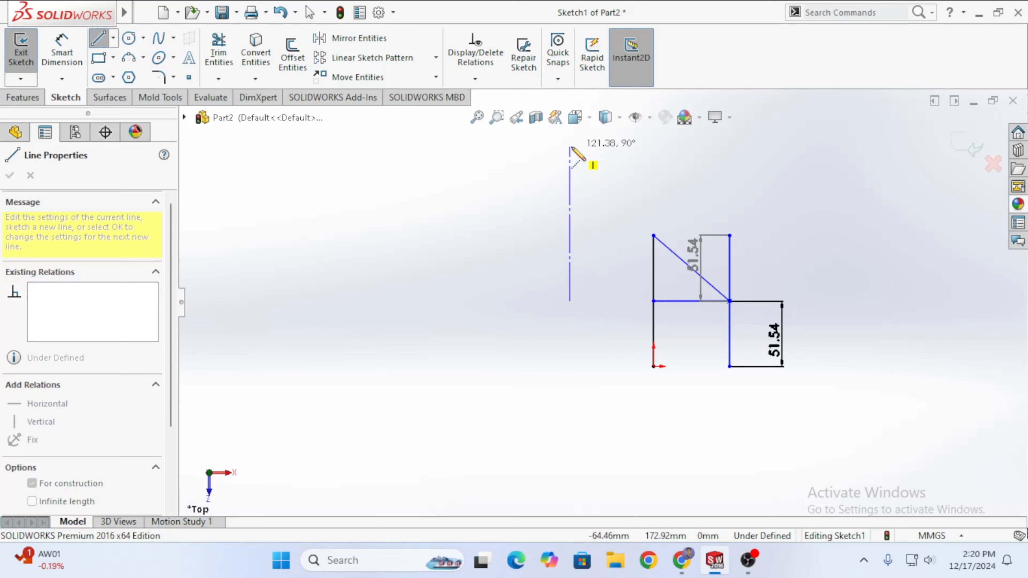
click(570, 147)
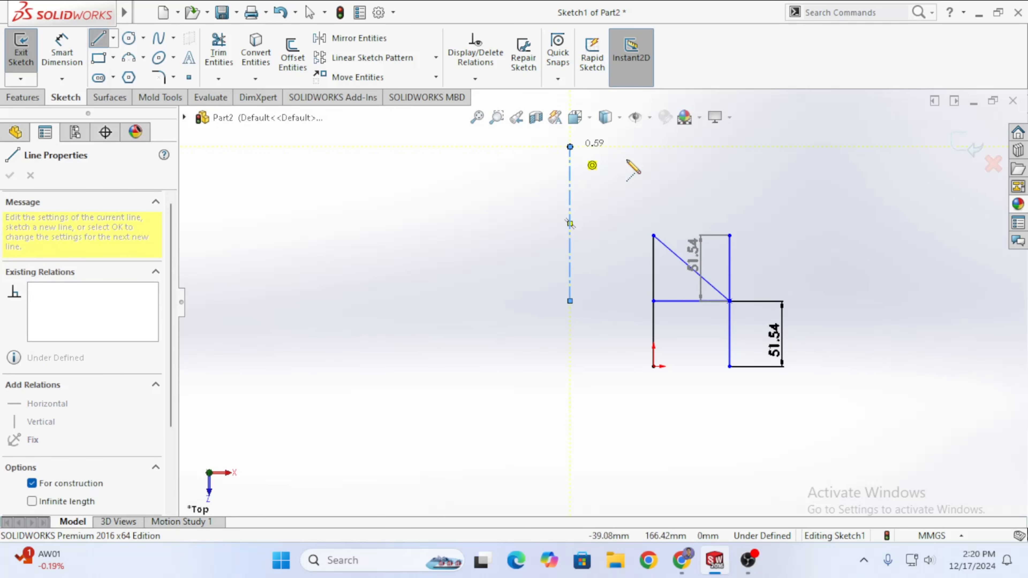
click(804, 147)
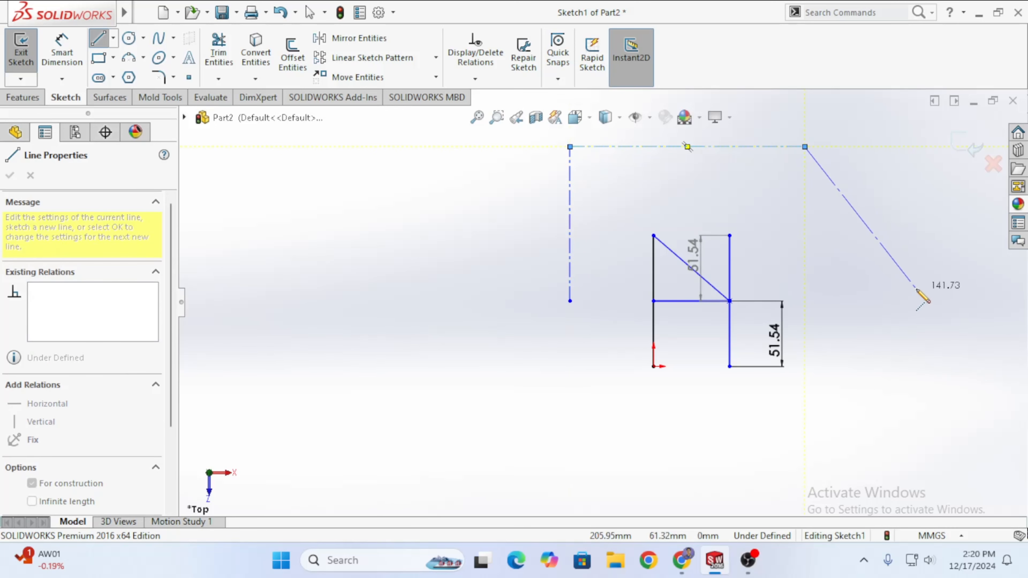
key(Escape)
- Delete the horizontal and the vertical centerline
click(747, 147)
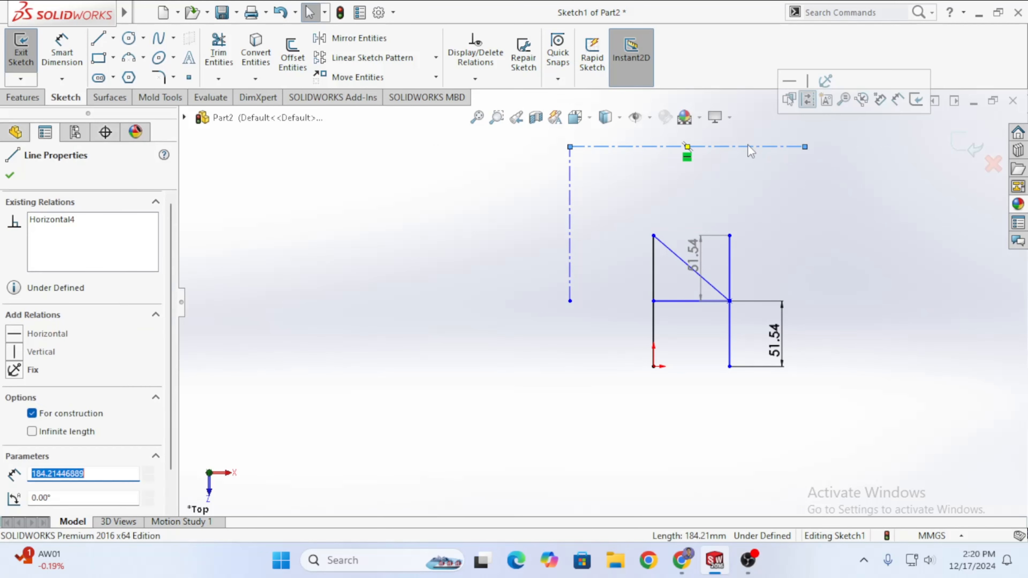
key(Delete)
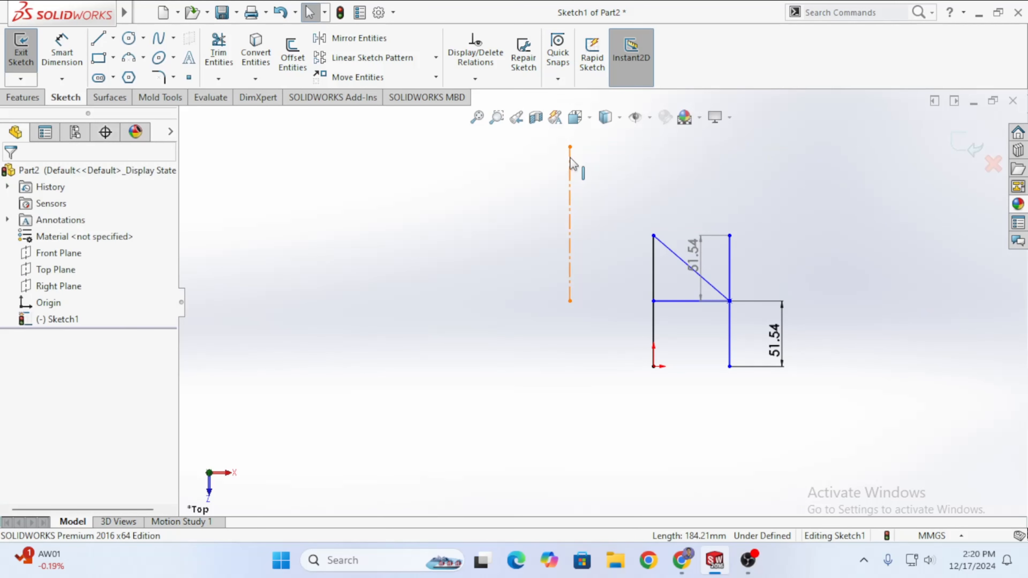
click(570, 187)
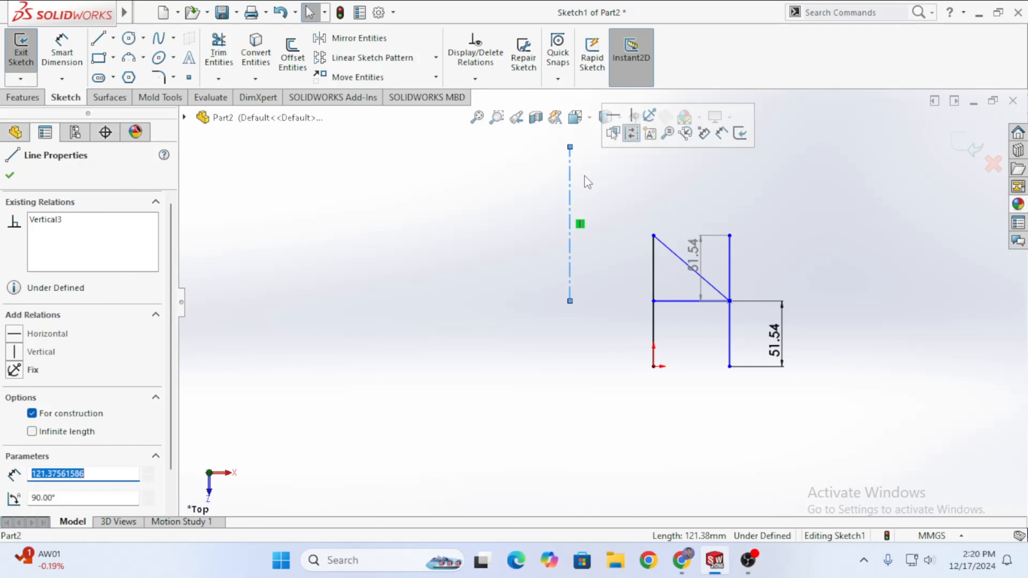
key(Delete)
click(98, 38)
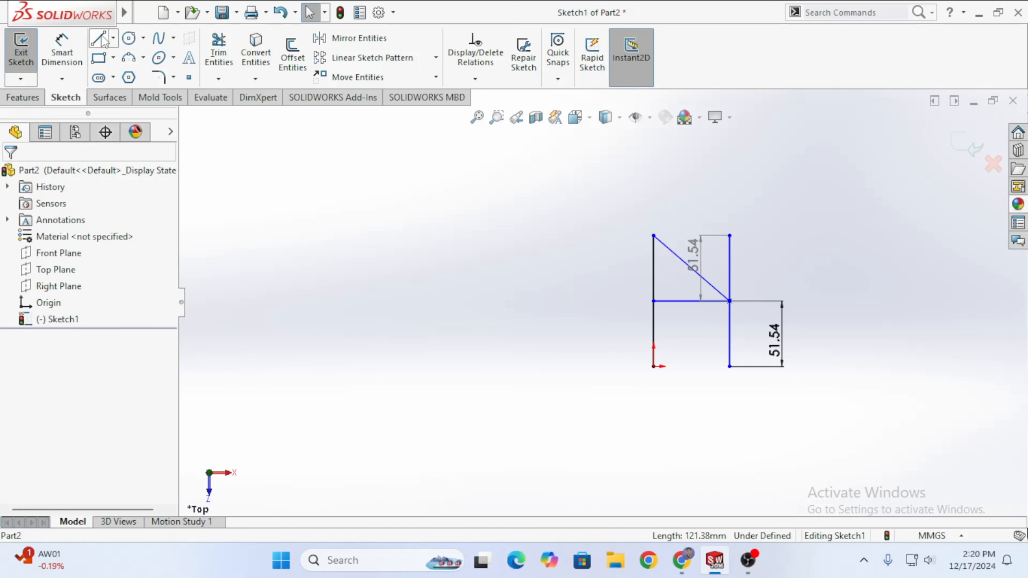
click(113, 38)
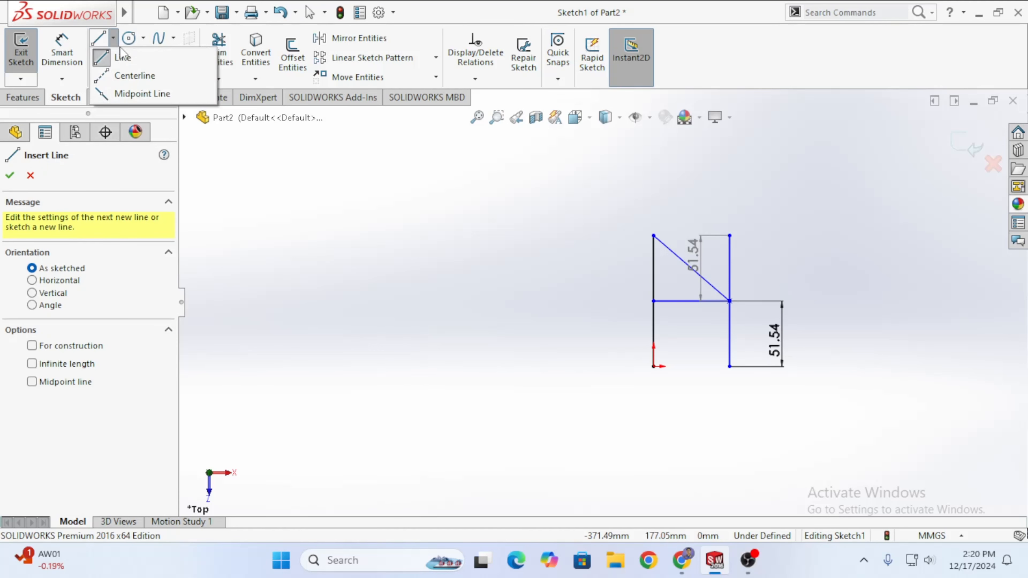
click(121, 58)
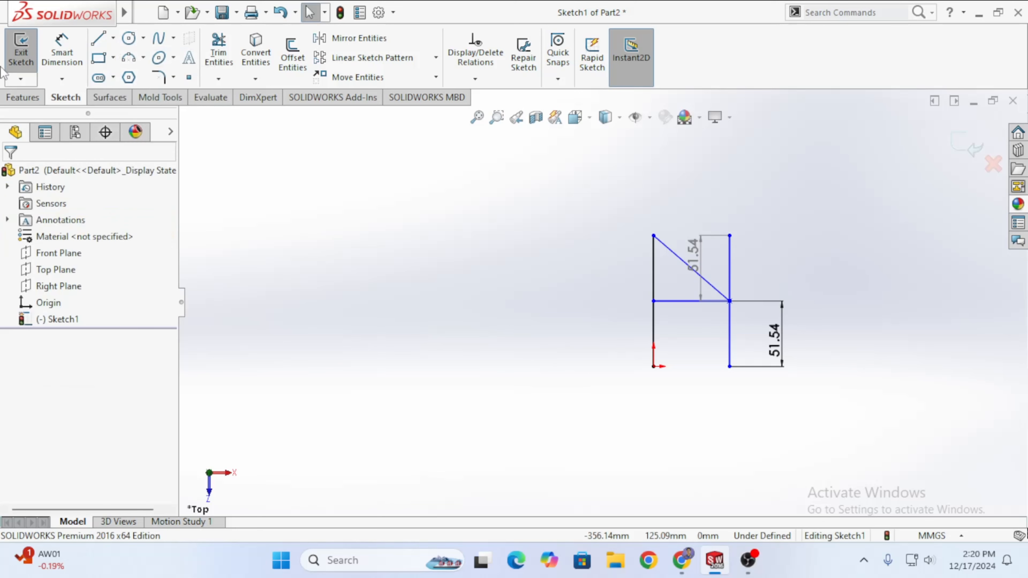
- Sketch a separate vertical line about 104 mm long, to the left of the triangle and starting higher than its upper corner
click(97, 39)
click(472, 282)
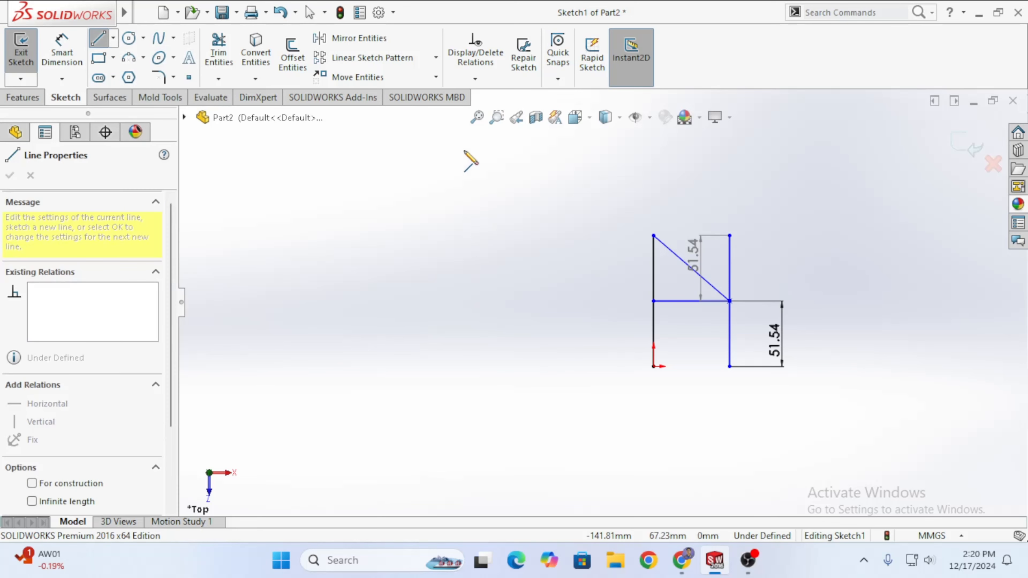
key(Escape)
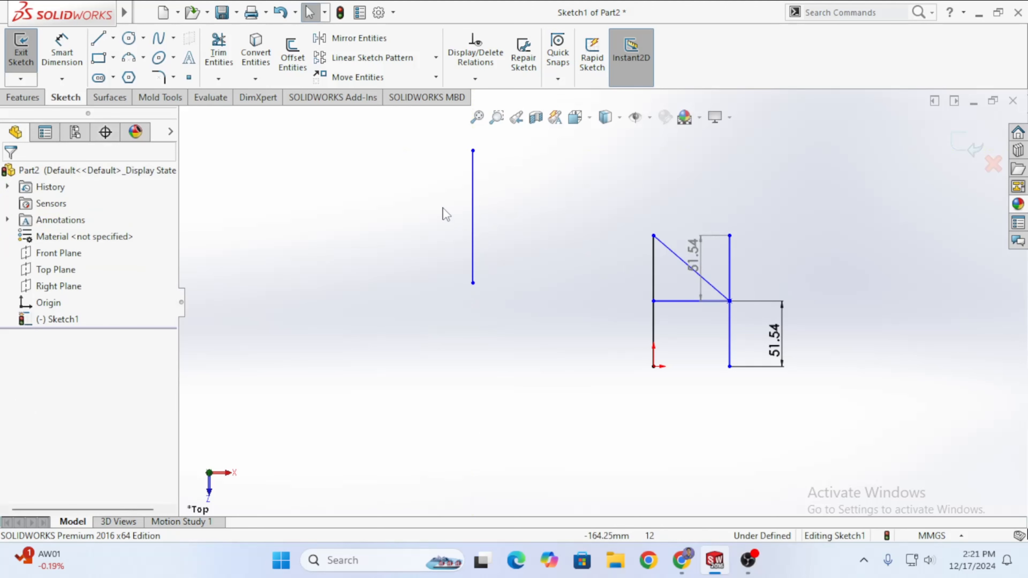
- Convert the separate vertical line left of the triangle into construction geometry
click(472, 178)
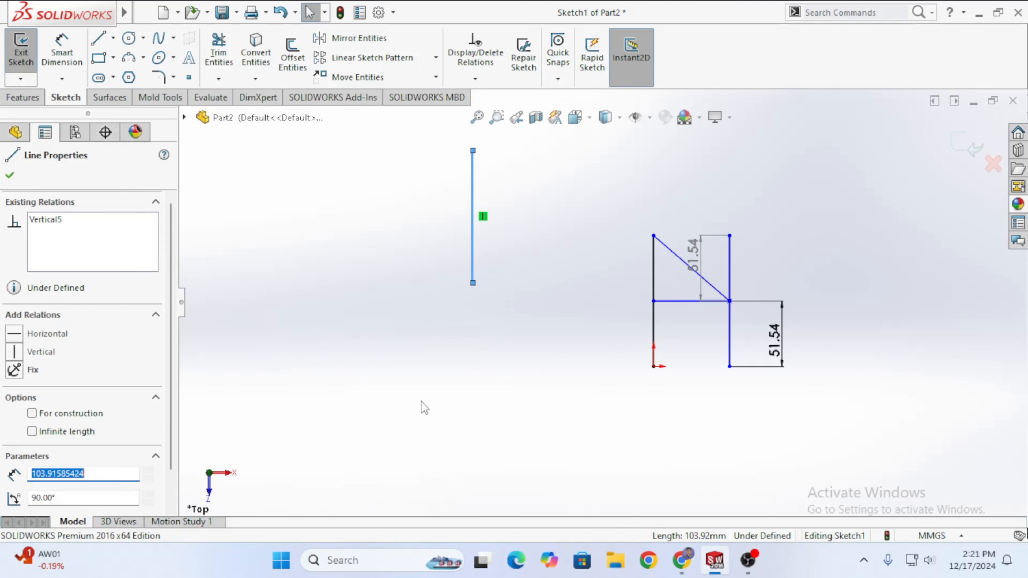
click(30, 413)
click(32, 413)
click(505, 355)
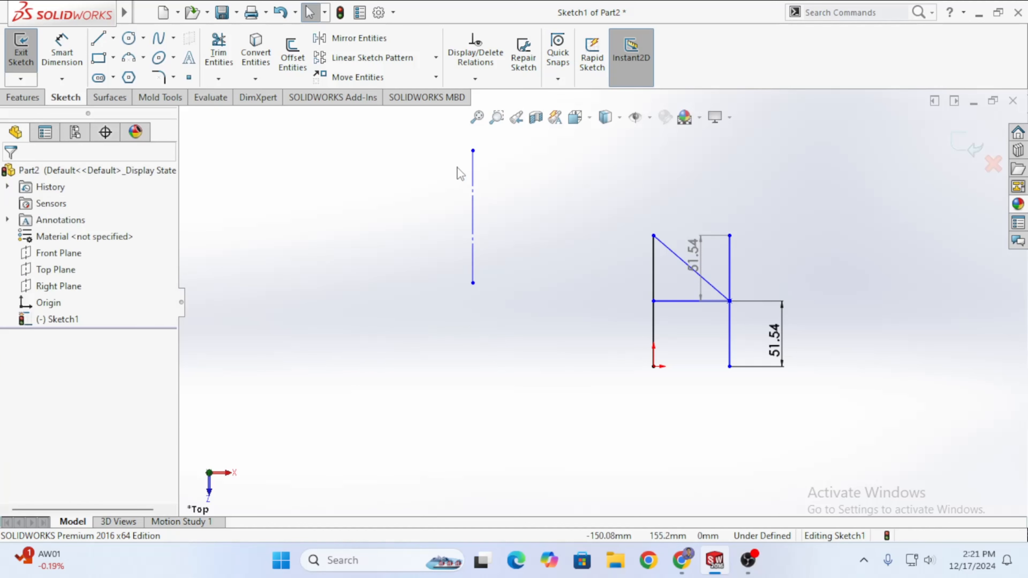
- Delete the vertical construction line left of the triangle
drag(481, 255, 543, 316)
drag(413, 124, 562, 409)
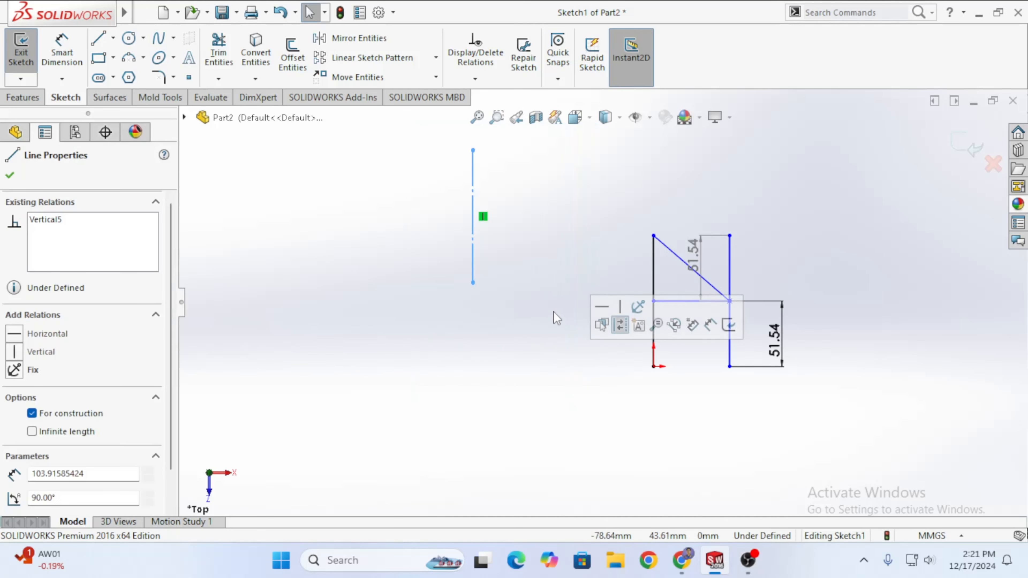
key(Delete)
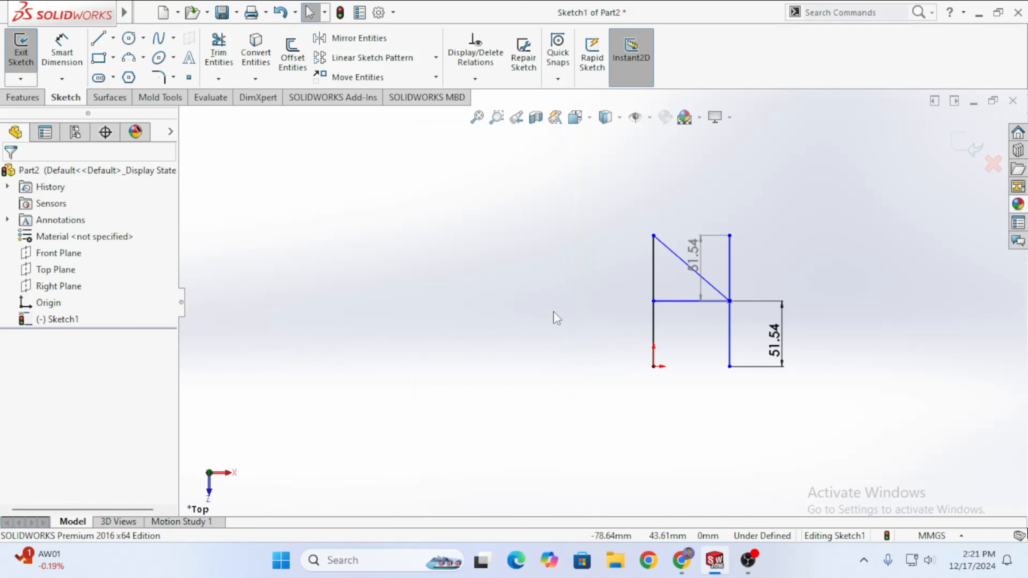